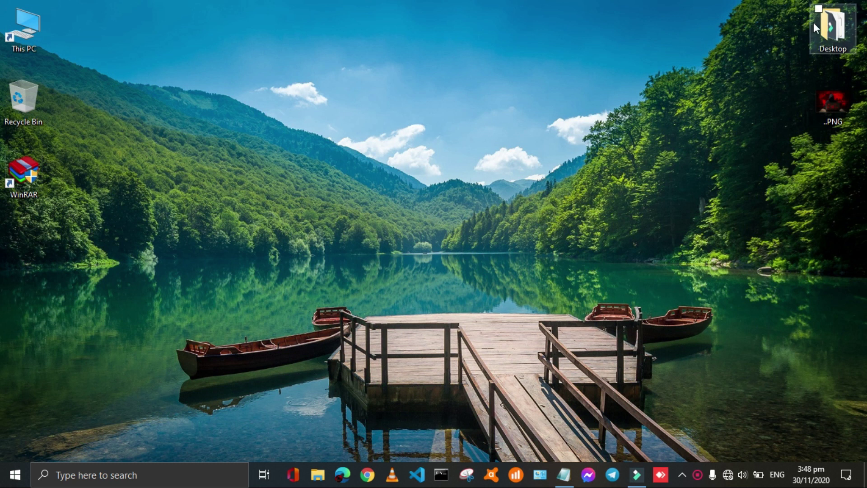
- Replace the Desktop folder's plain icon with the SHELL32 computer monitor icon and apply it
double_click(826, 25)
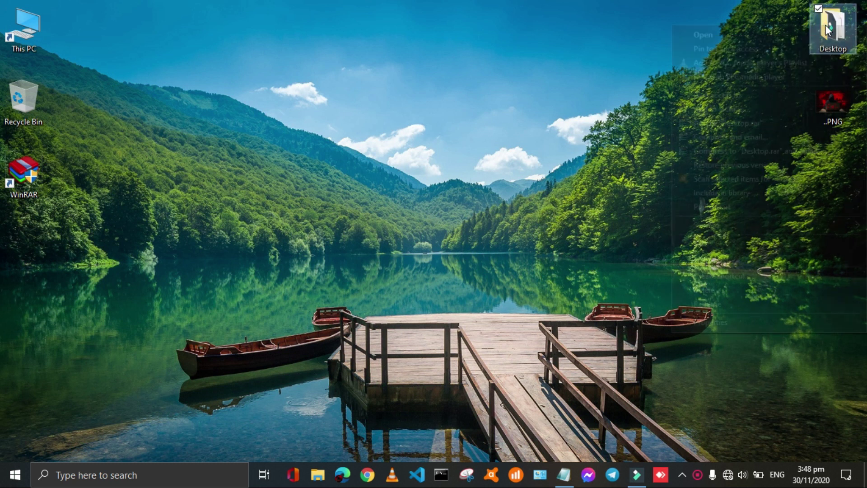
right_click(825, 25)
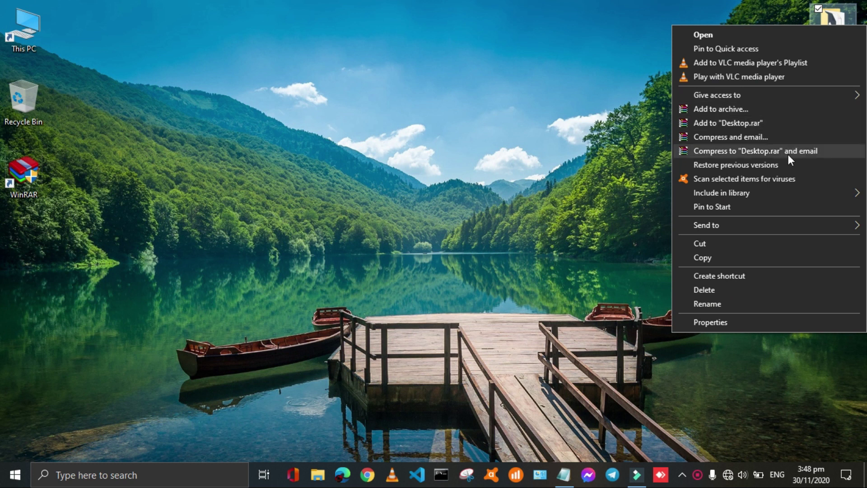
left_click(708, 323)
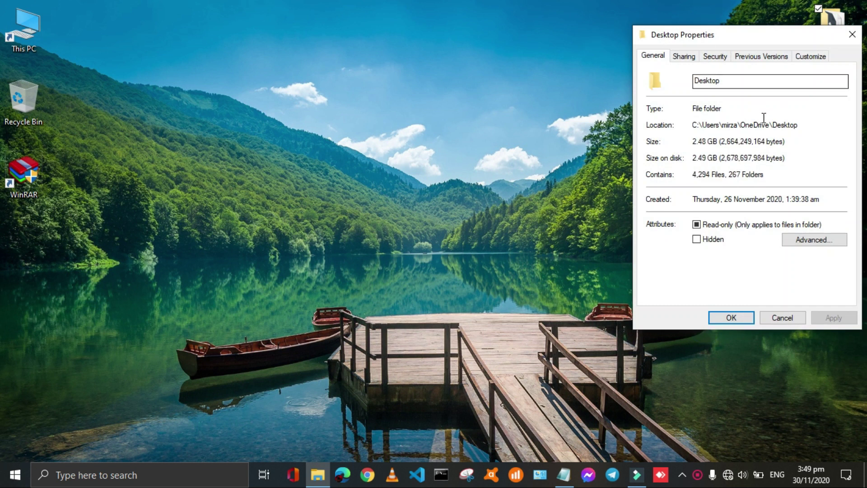
left_click(808, 61)
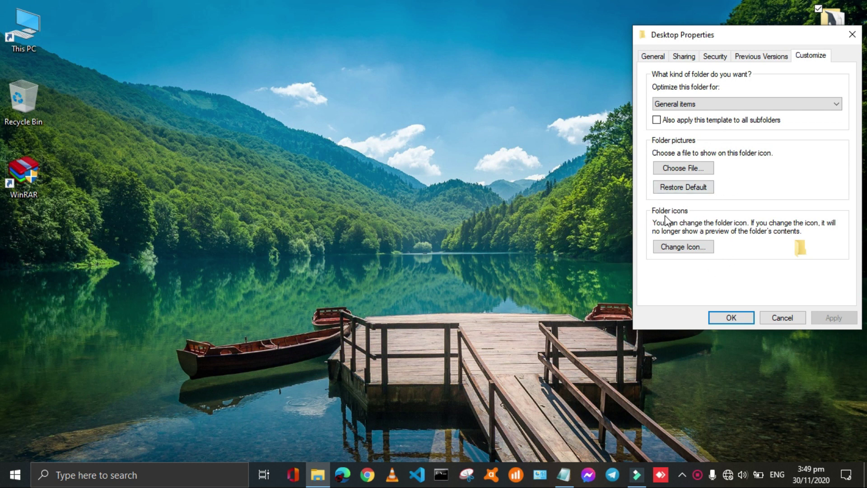
left_click(674, 246)
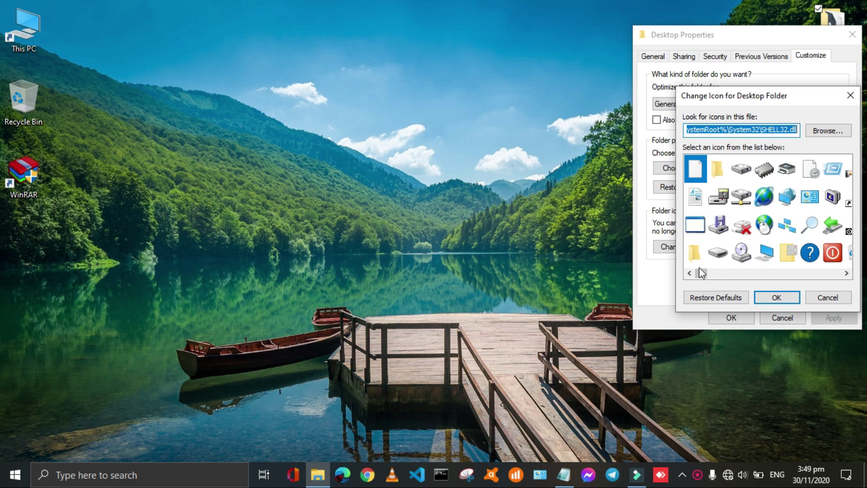
left_click_drag(700, 278, 771, 276)
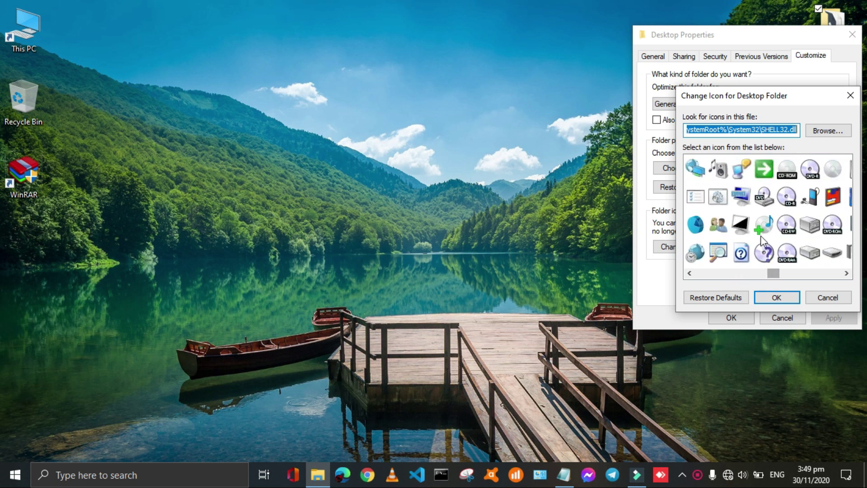
left_click(742, 223)
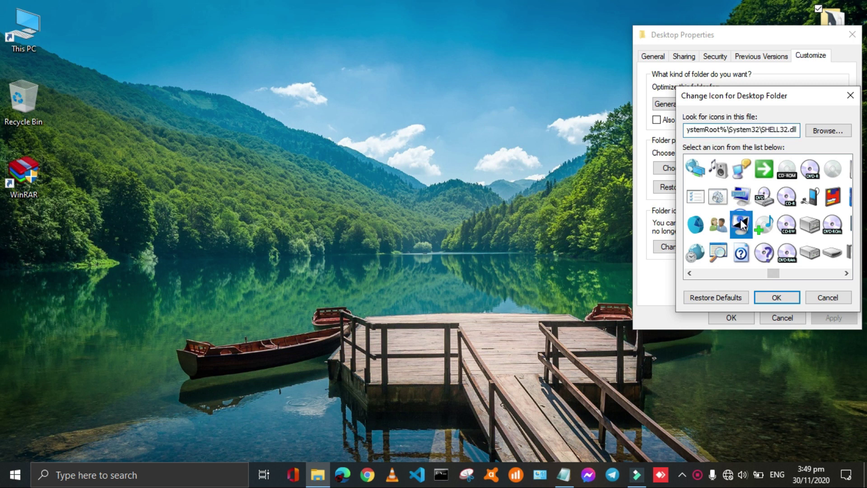
left_click(779, 296)
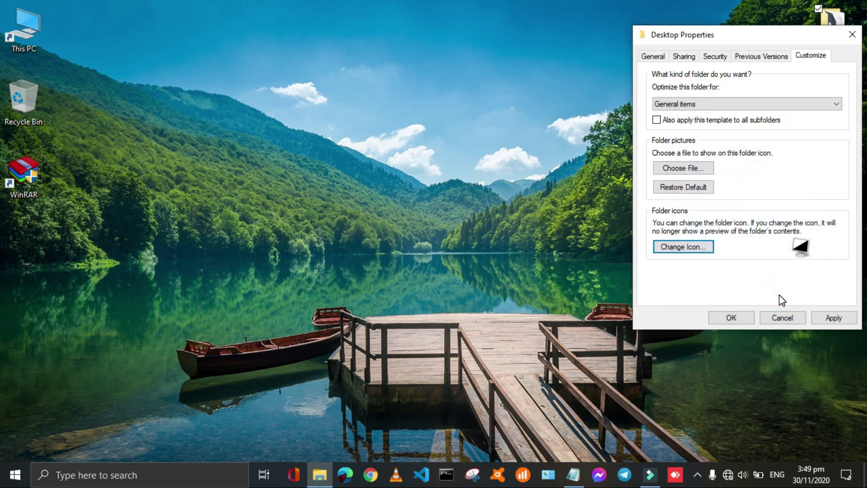
left_click(834, 317)
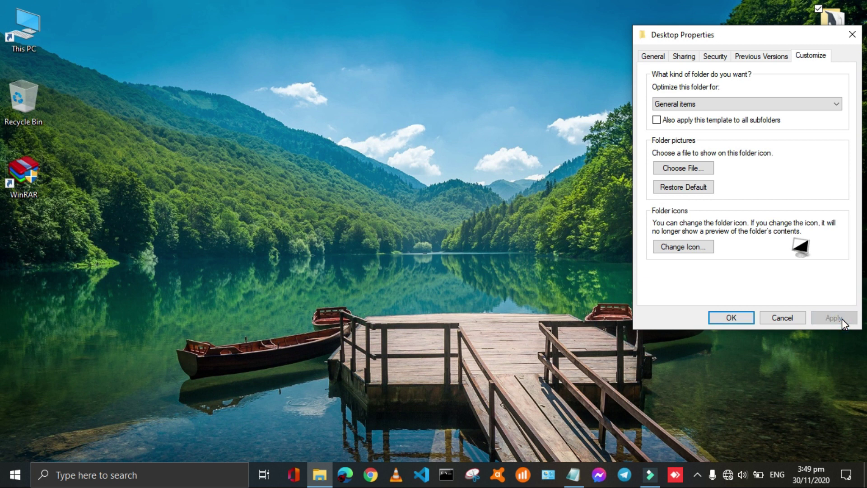
- Close the Desktop folder's properties and create a New folder on the desktop
left_click(730, 318)
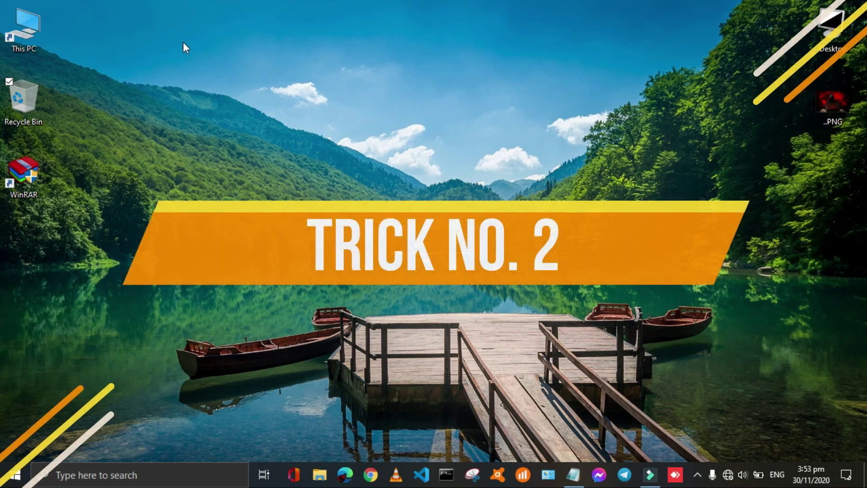
right_click(183, 43)
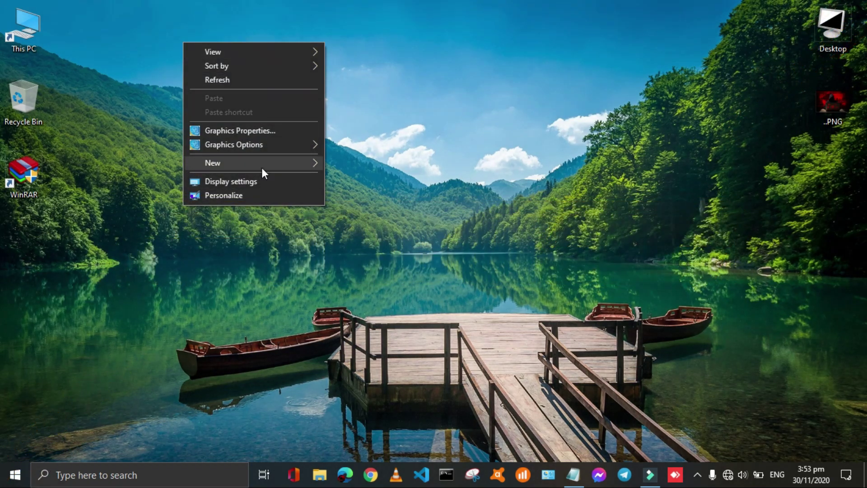
mouse_move(302, 166)
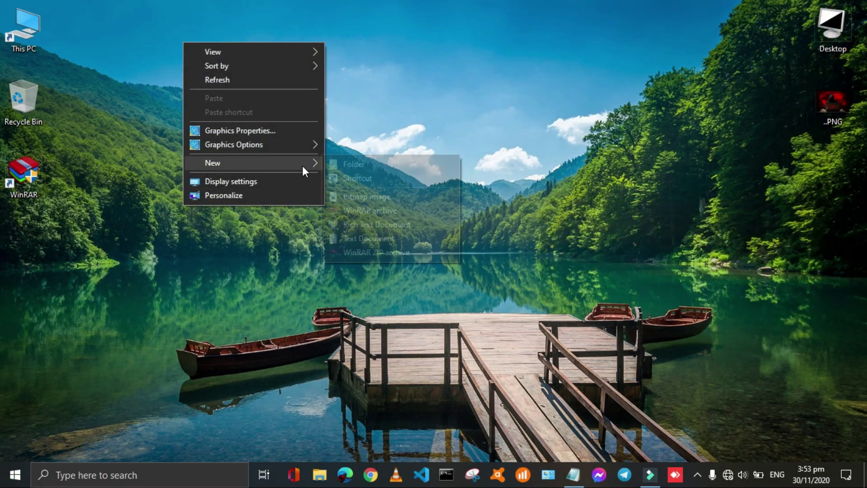
left_click(352, 164)
left_click(293, 130)
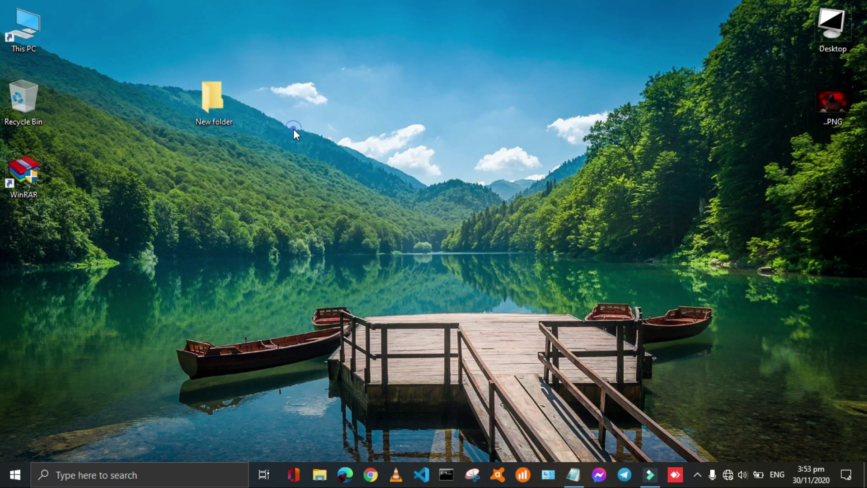
- Set the New folder's folder picture to the ..PNG image from the Desktop
right_click(217, 101)
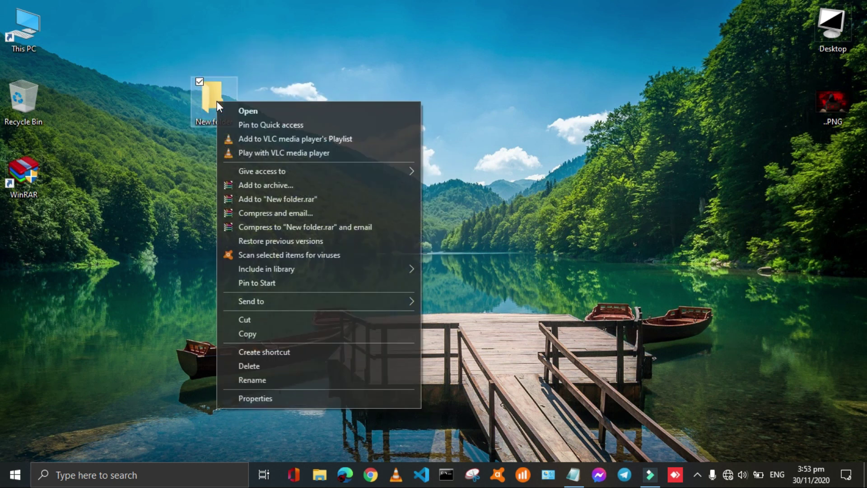
left_click(278, 397)
left_click(402, 134)
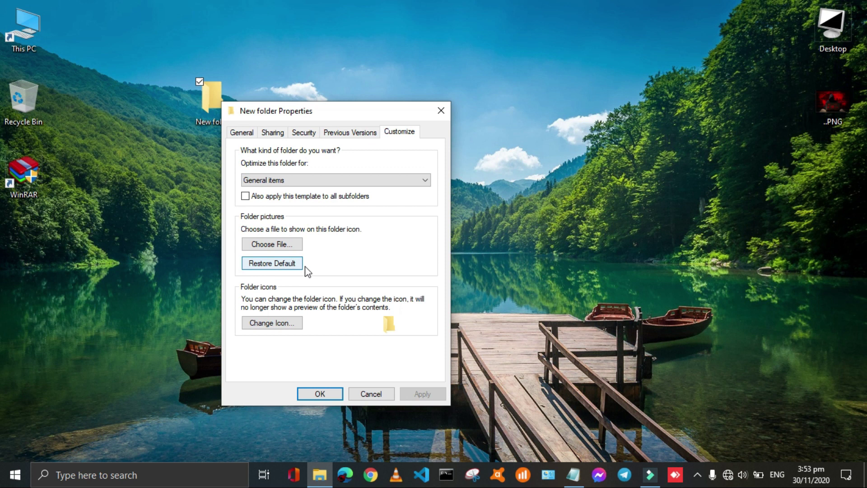
left_click(257, 246)
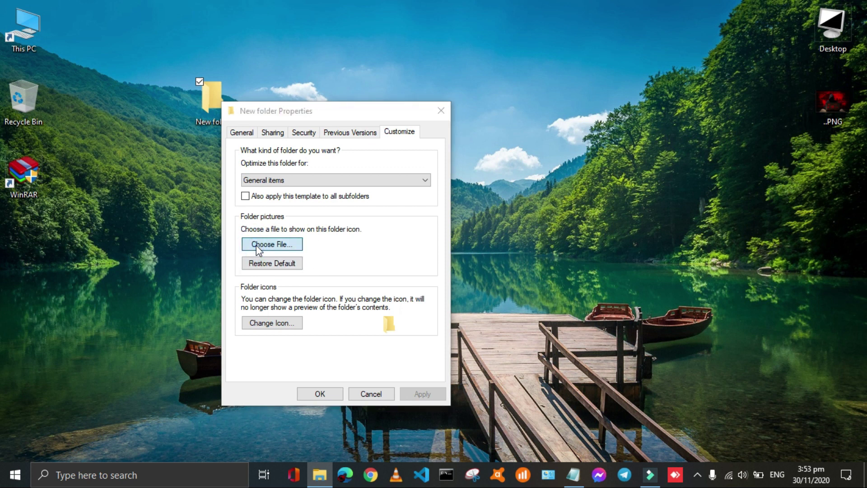
left_click(286, 231)
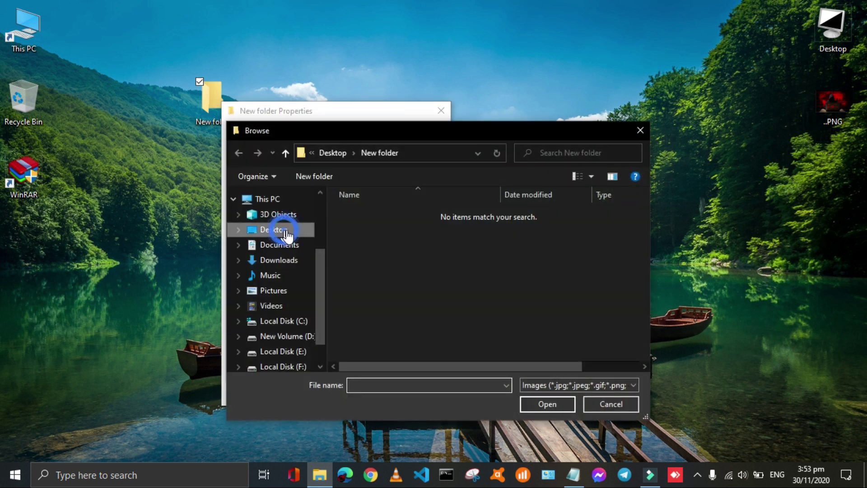
left_click(533, 237)
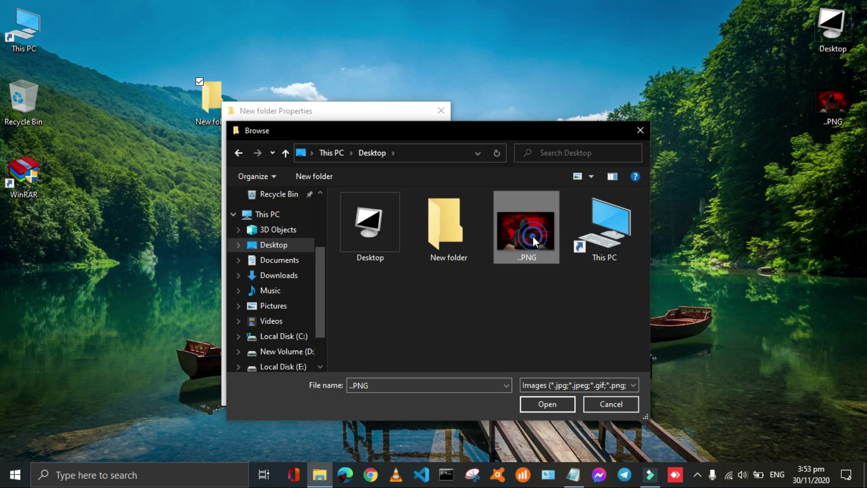
left_click(547, 406)
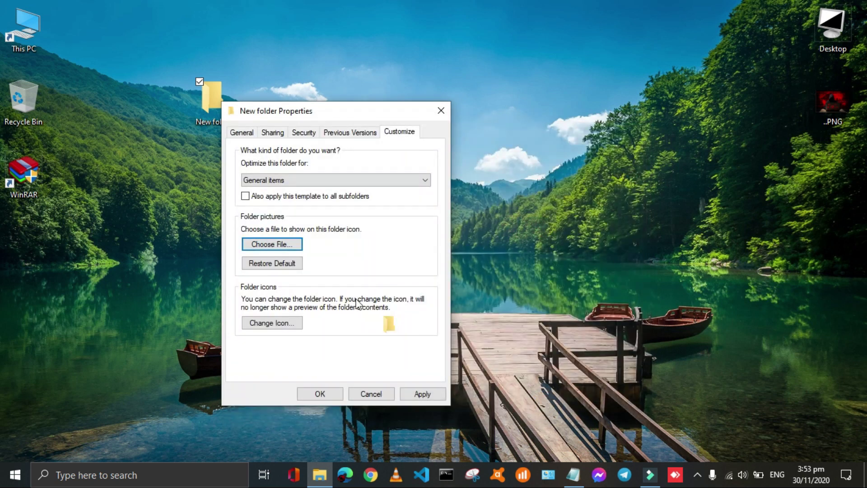
left_click(416, 394)
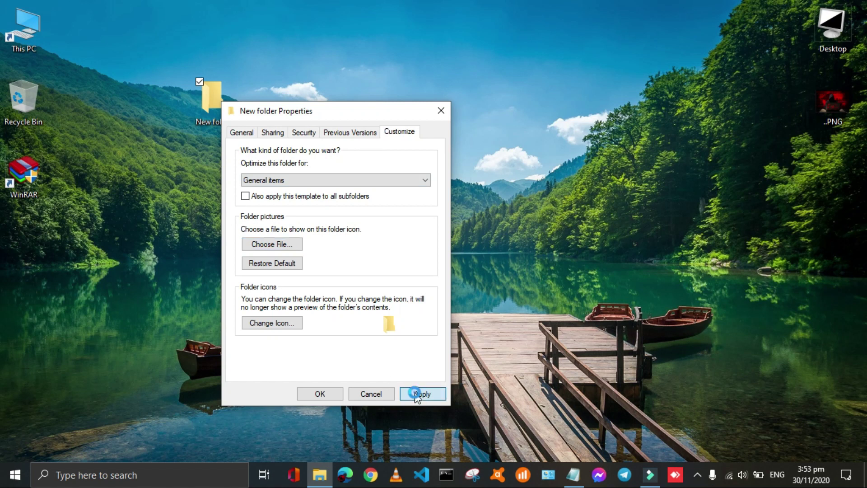
left_click(318, 394)
- Refresh the desktop and open New folder to confirm it is empty
right_click(340, 150)
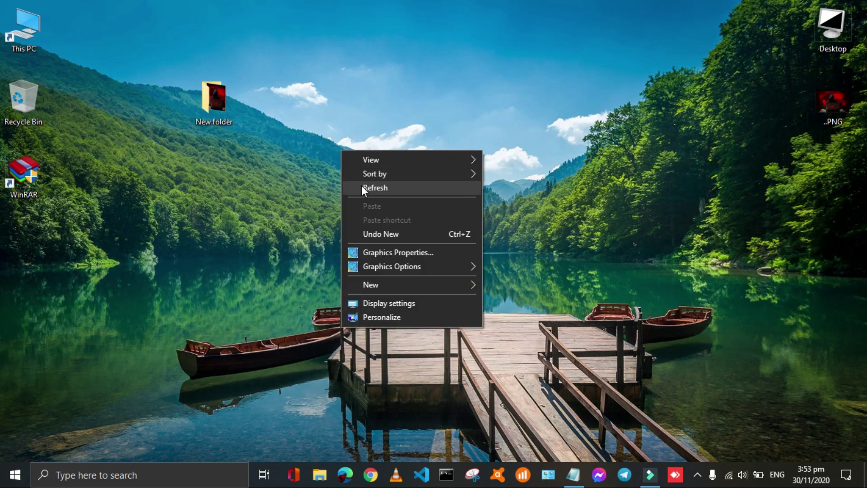
left_click(361, 185)
left_click(218, 115)
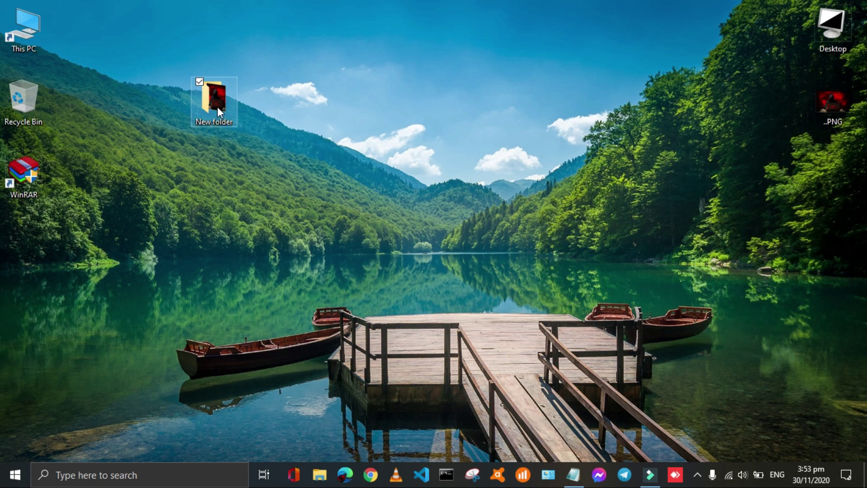
double_click(218, 106)
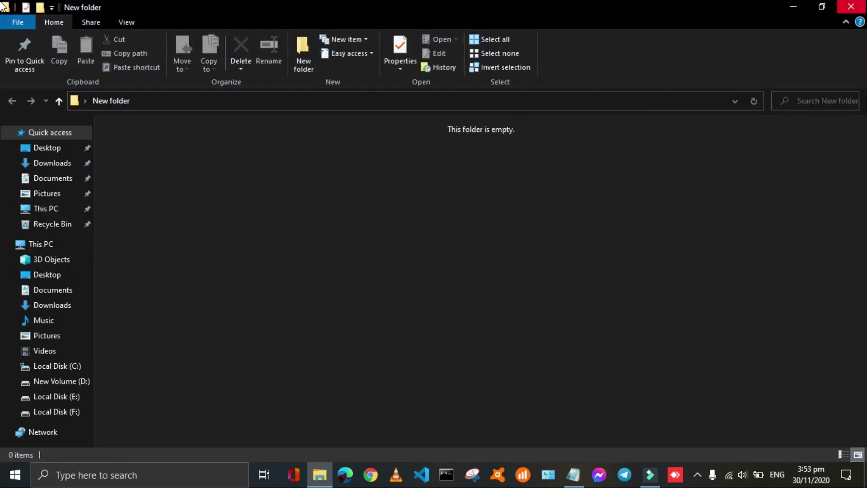
- Close the empty folder, refresh the desktop and create New folder (2)
left_click(851, 6)
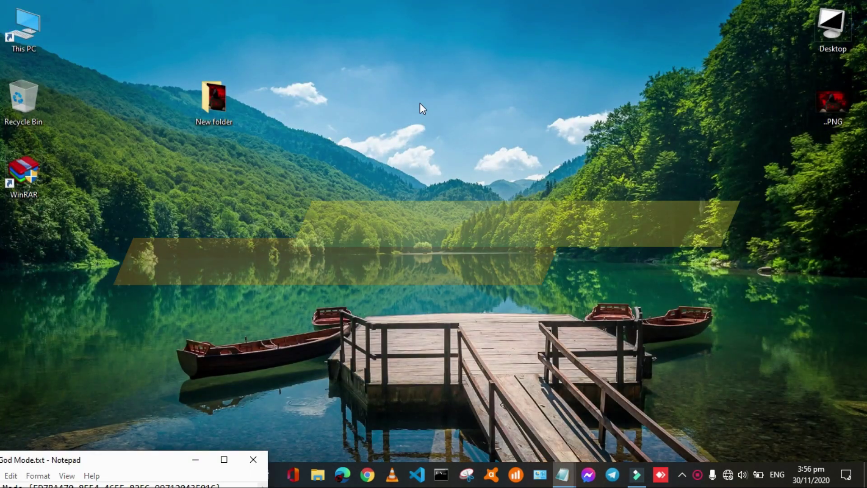
right_click(420, 102)
left_click(433, 135)
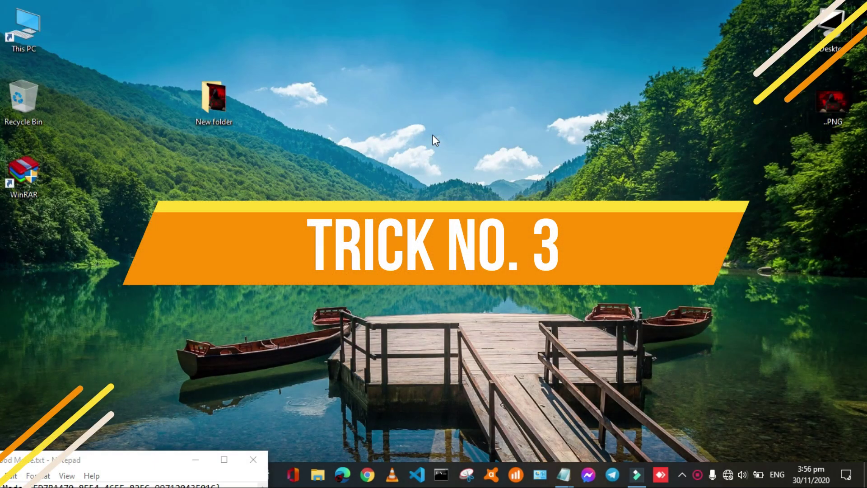
right_click(391, 94)
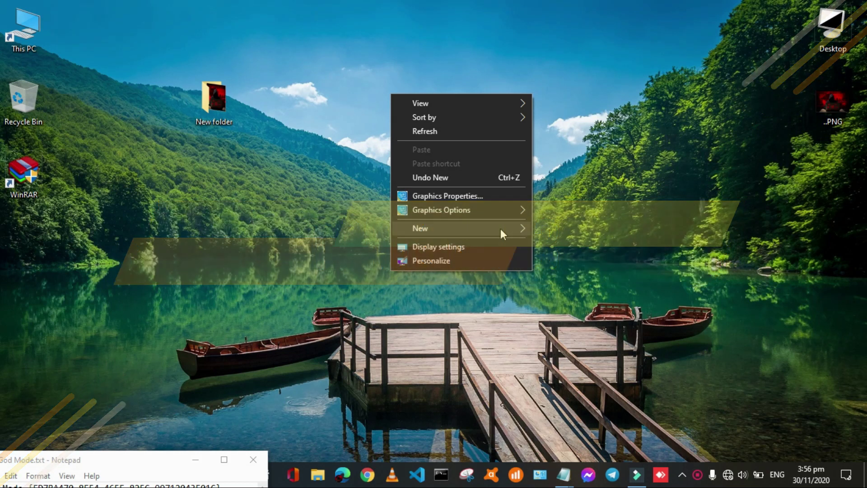
mouse_move(501, 228)
left_click(543, 229)
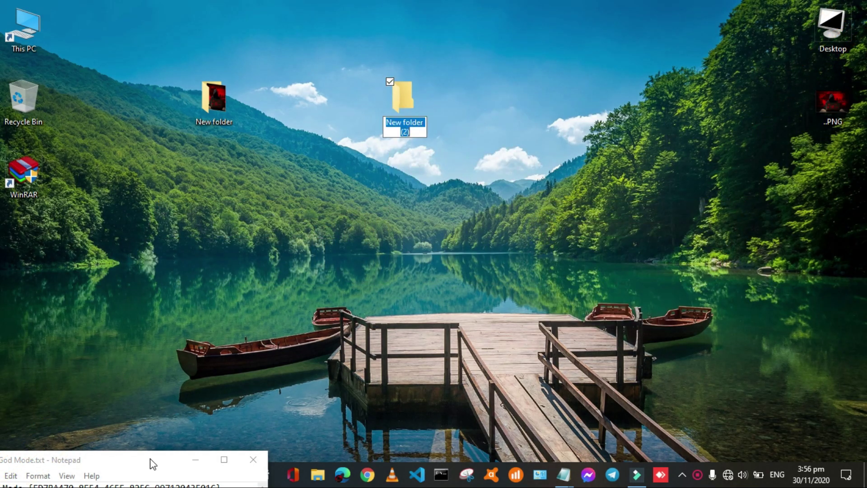
- Select the God Mode GUID text in Notepad and begin renaming New folder (2)
left_click_drag(151, 460, 712, 174)
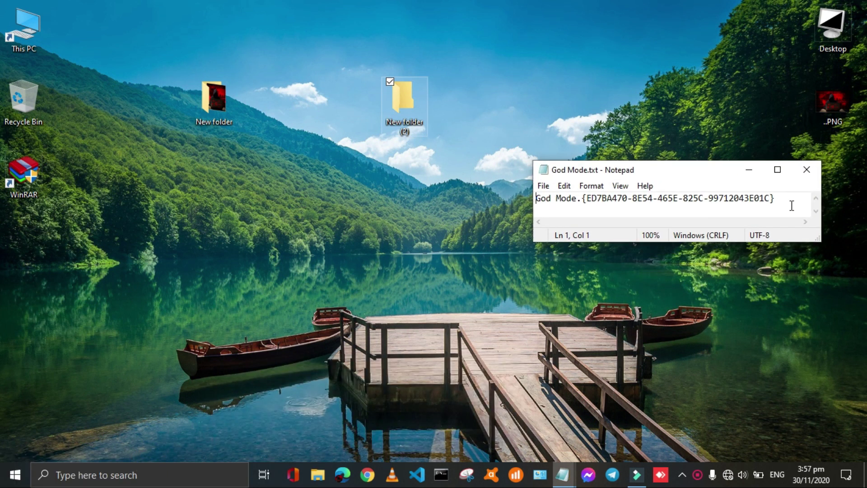
left_click_drag(783, 203, 553, 219)
key("cmd+c")
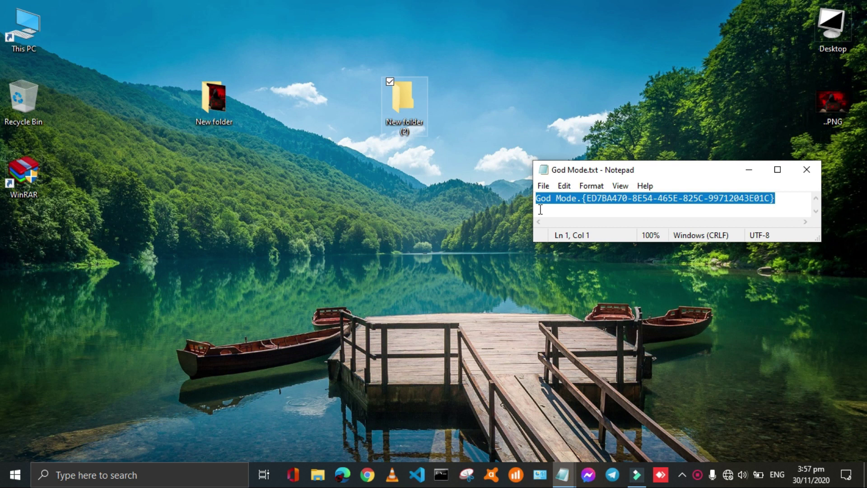
left_click(749, 171)
left_click(419, 118)
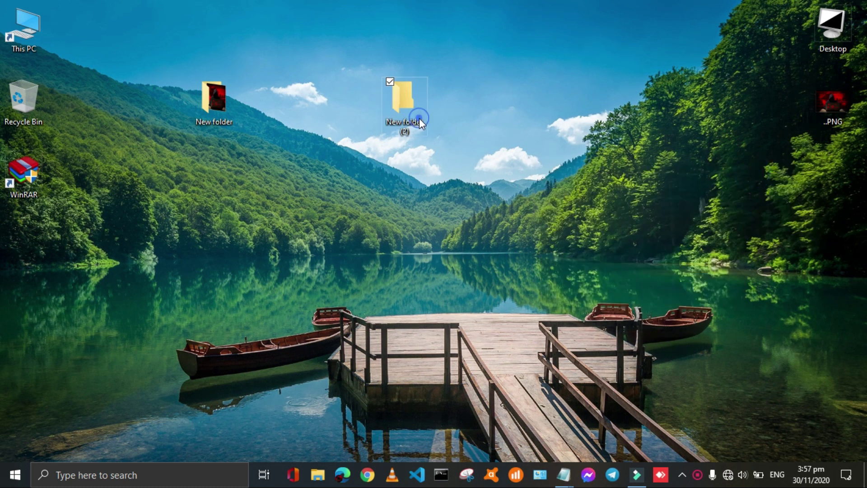
key("F2")
right_click(420, 118)
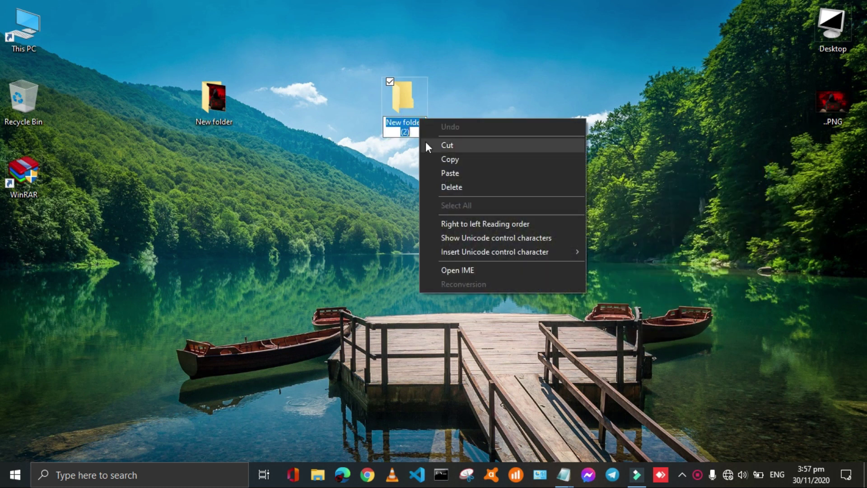
key("Escape")
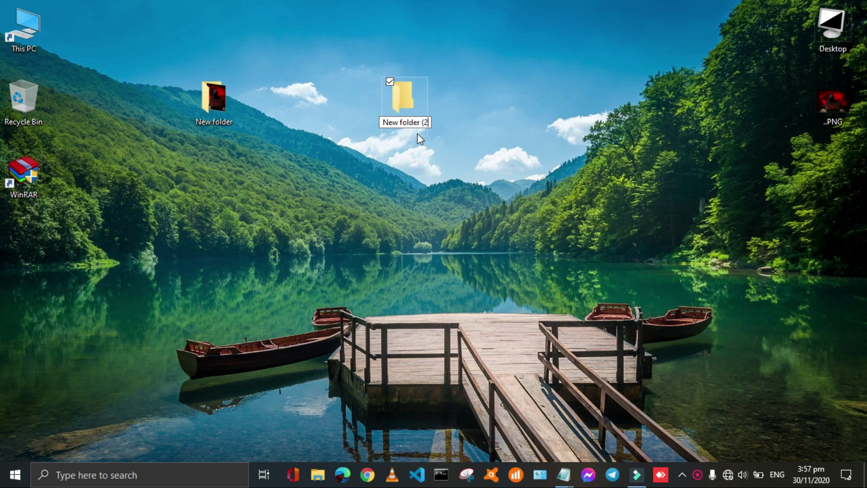
- Name the folder {ED7BA470-8E54-465E-825C-99712043E01C} and refresh the desktop to show the God Mode icon
type("N")
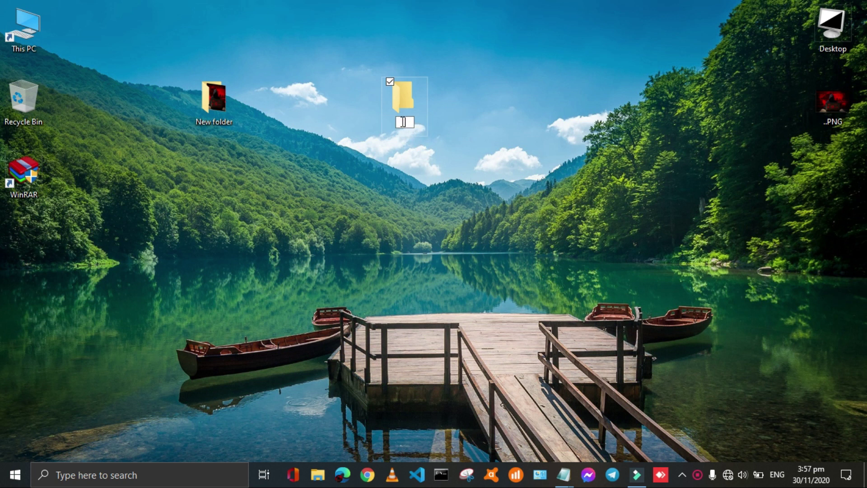
right_click(402, 122)
left_click(438, 180)
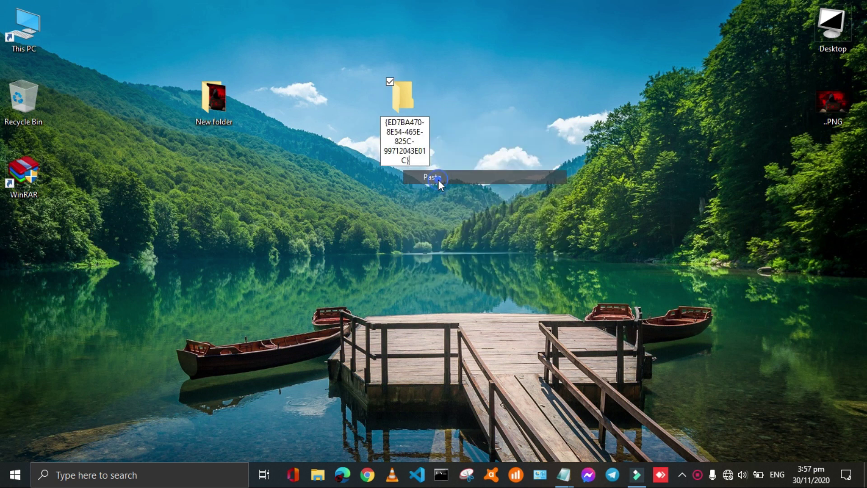
key("Return")
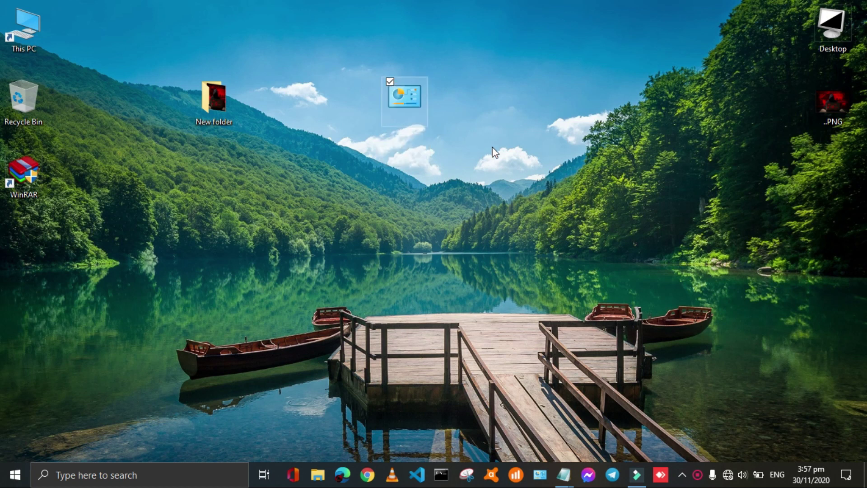
right_click(464, 120)
left_click(489, 158)
left_click(398, 95)
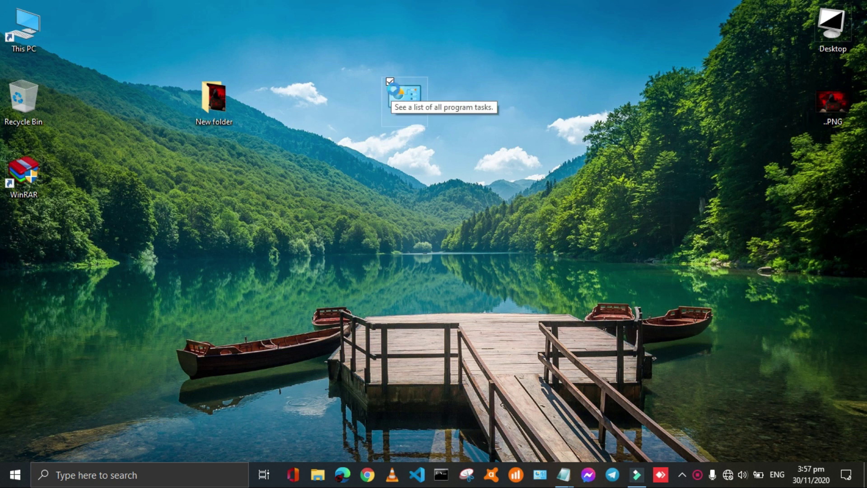
double_click(404, 93)
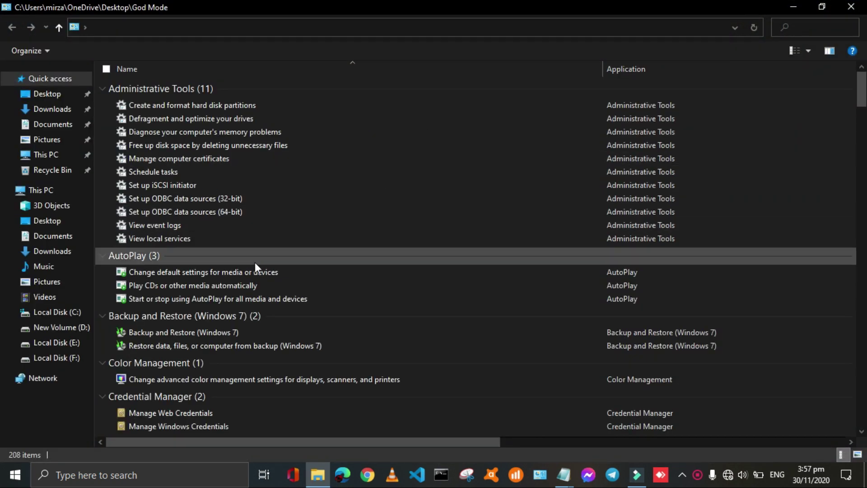
scroll(255, 263, "down", 20)
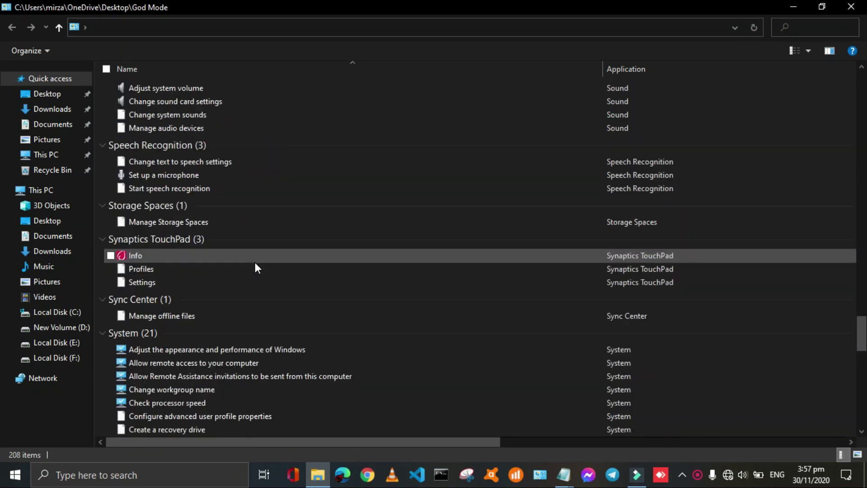
scroll(254, 262, "down", 15)
scroll(255, 262, "up", 20)
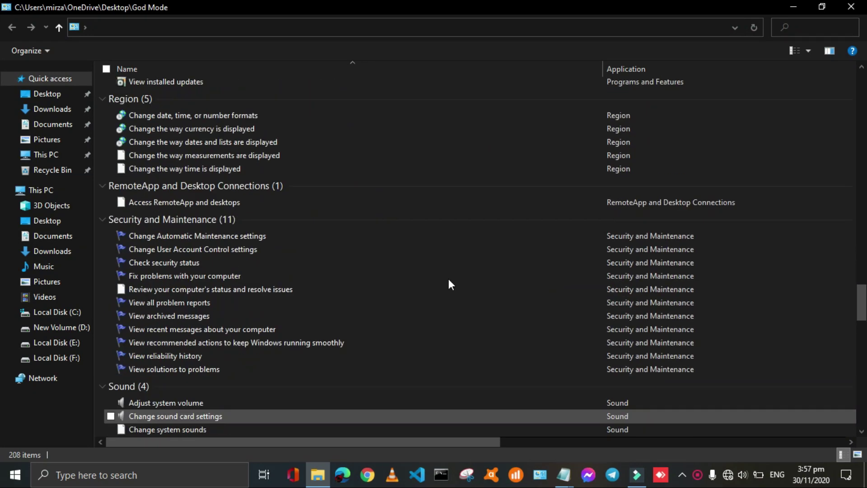
scroll(449, 284, "down", 15)
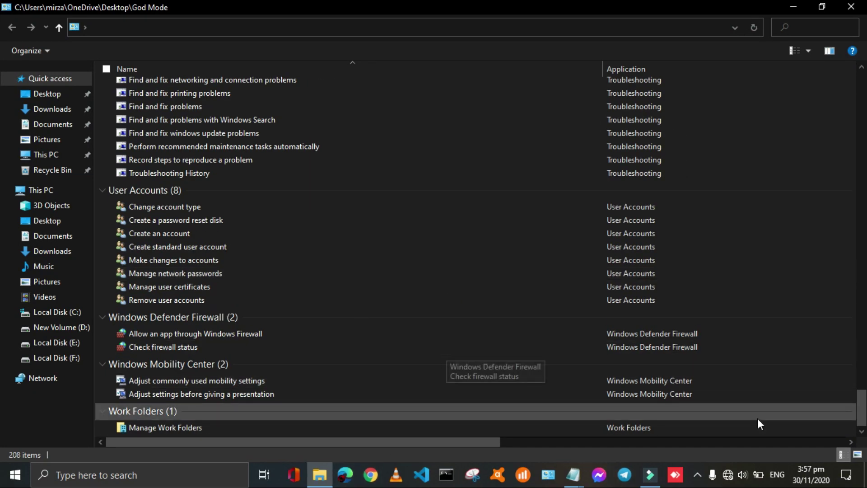
left_click_drag(862, 408, 862, 299)
left_click_drag(0, 298, 0, 3)
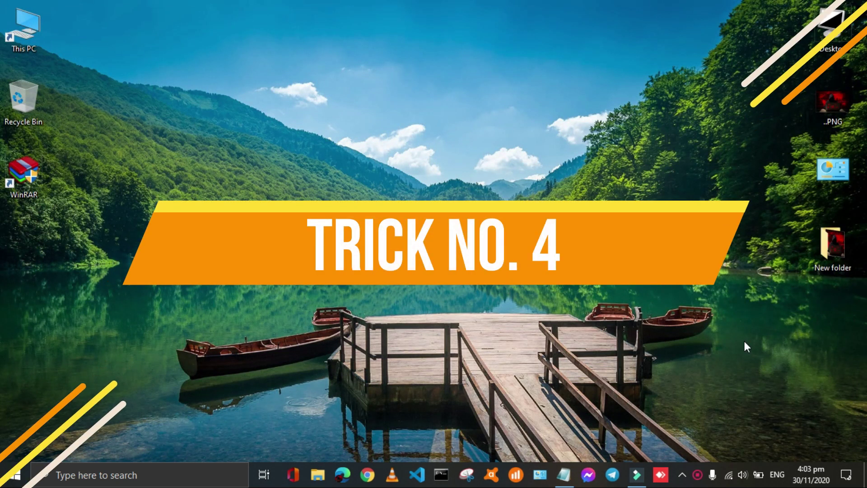
left_click(843, 475)
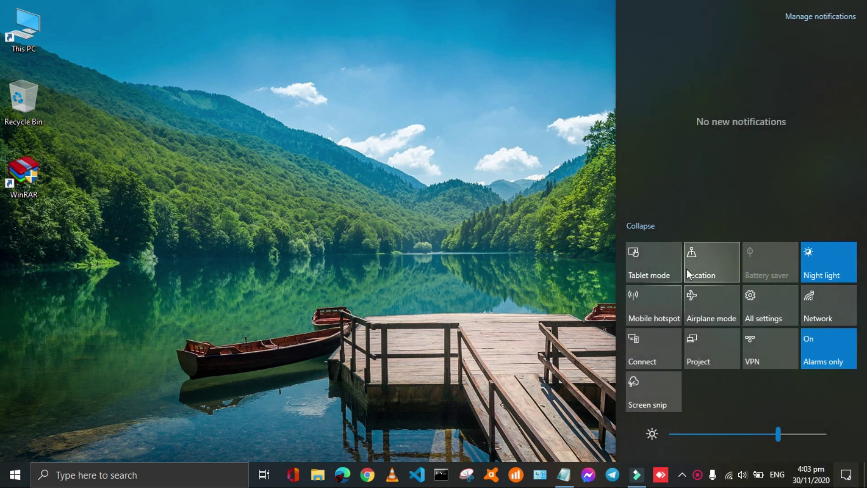
left_click(638, 261)
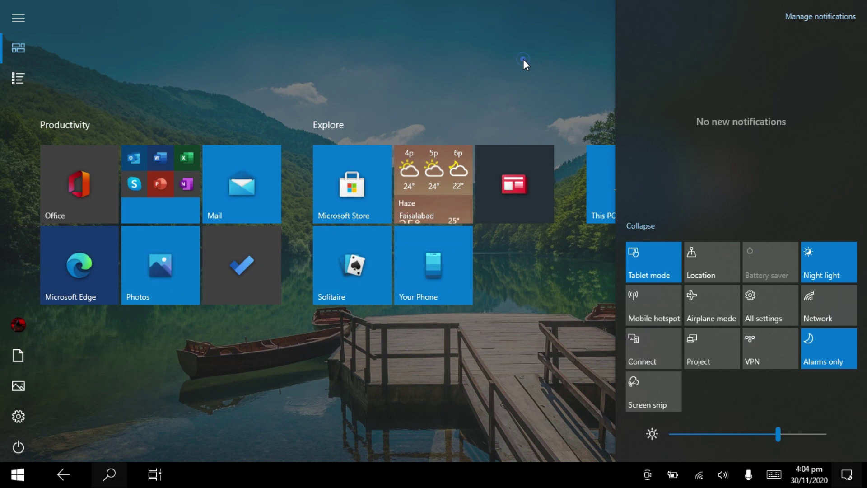
left_click(524, 61)
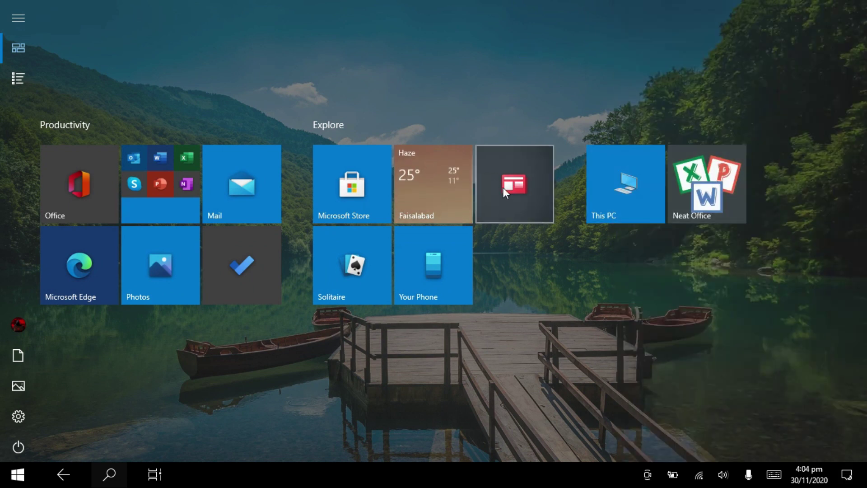
left_click(655, 189)
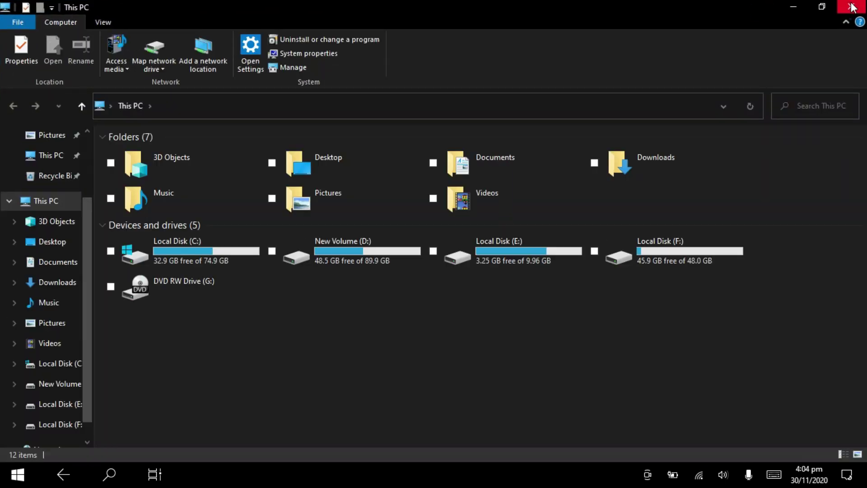
left_click(853, 8)
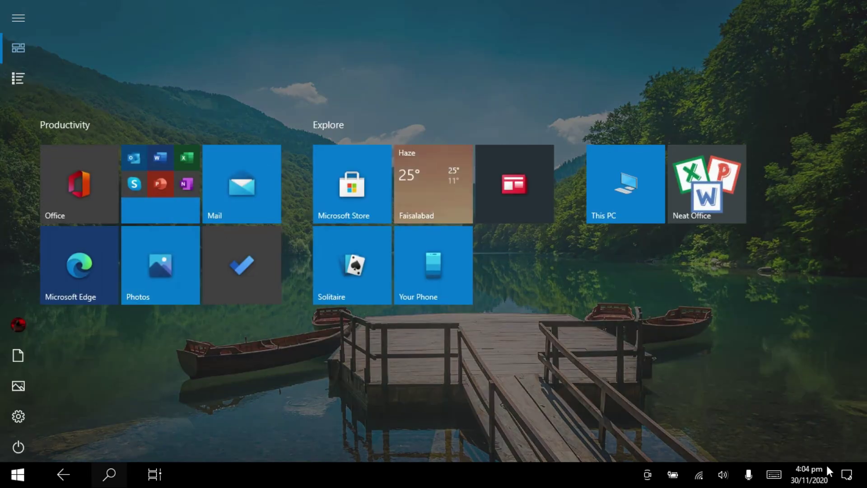
left_click(847, 474)
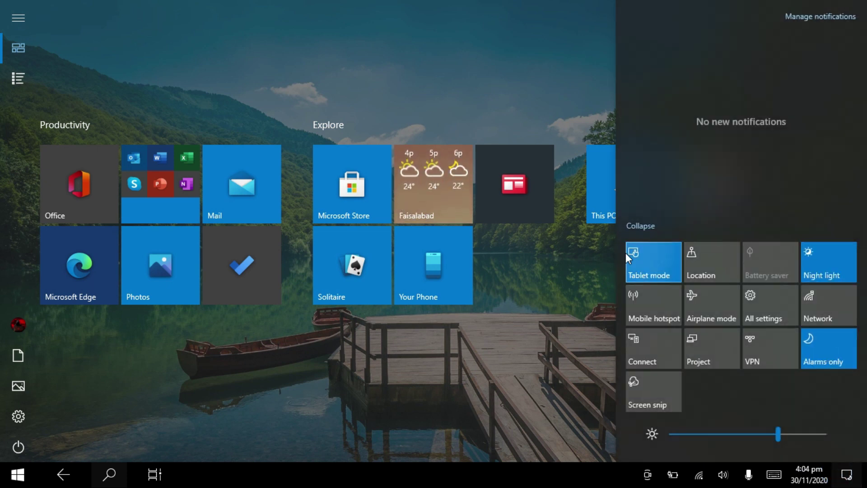
left_click(636, 262)
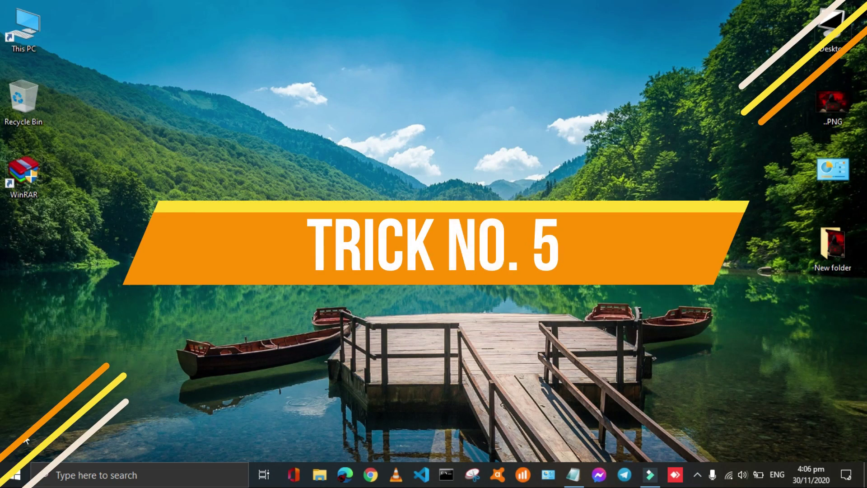
- Find Color settings by searching 'dark mode' and expand the colour mode choices
left_click(5, 484)
type("DA")
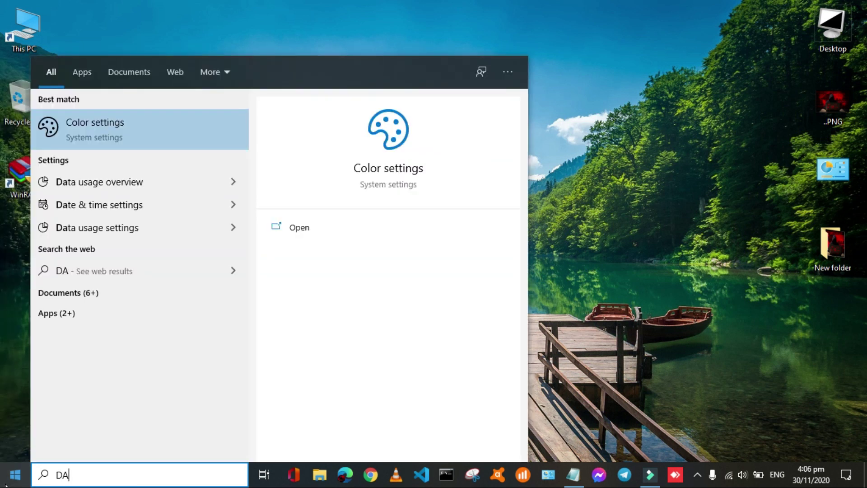
key("BackSpace")
type("ark ")
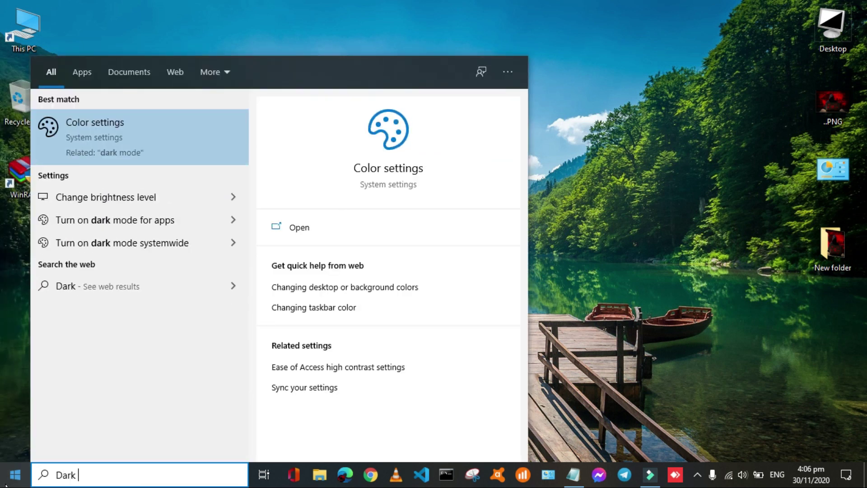
type("mode")
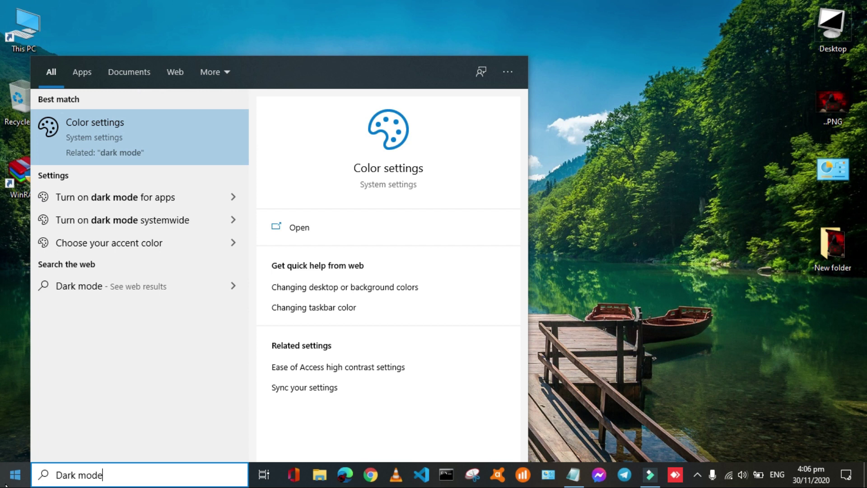
key("Return")
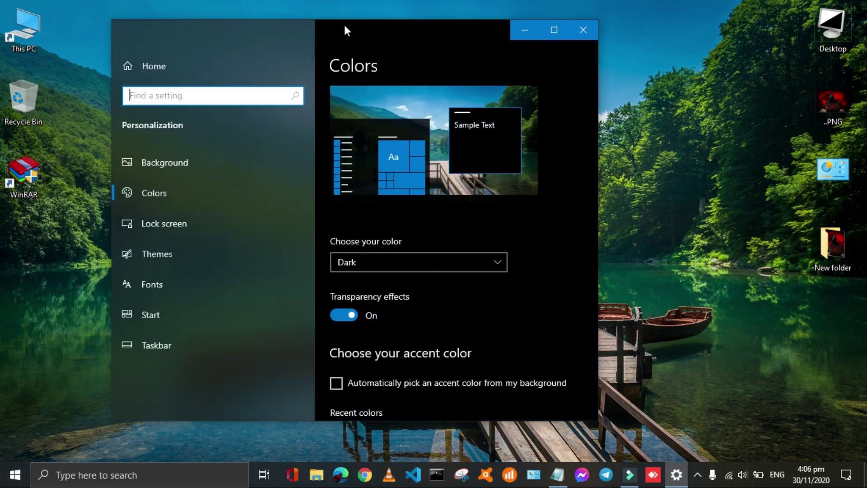
left_click(499, 261)
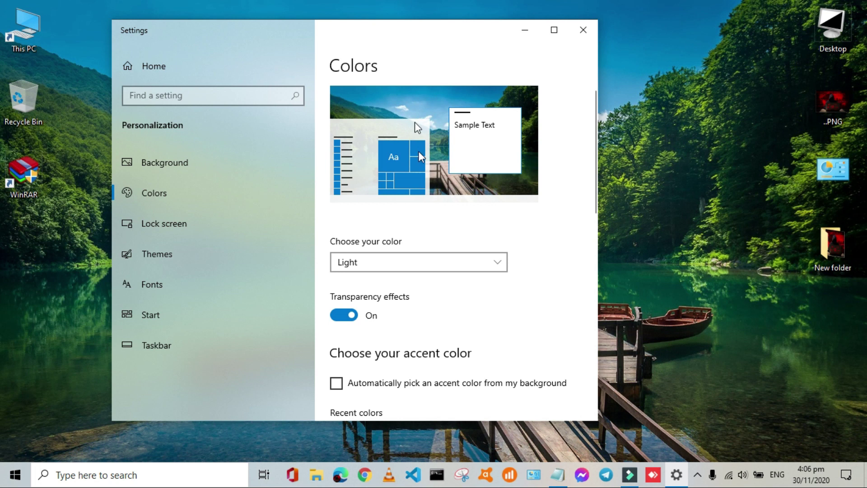
left_click(589, 36)
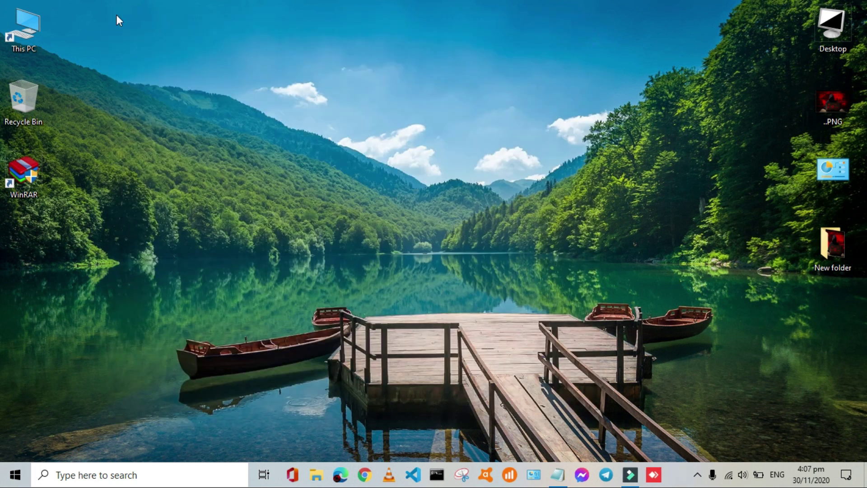
left_click(18, 21)
right_click(18, 21)
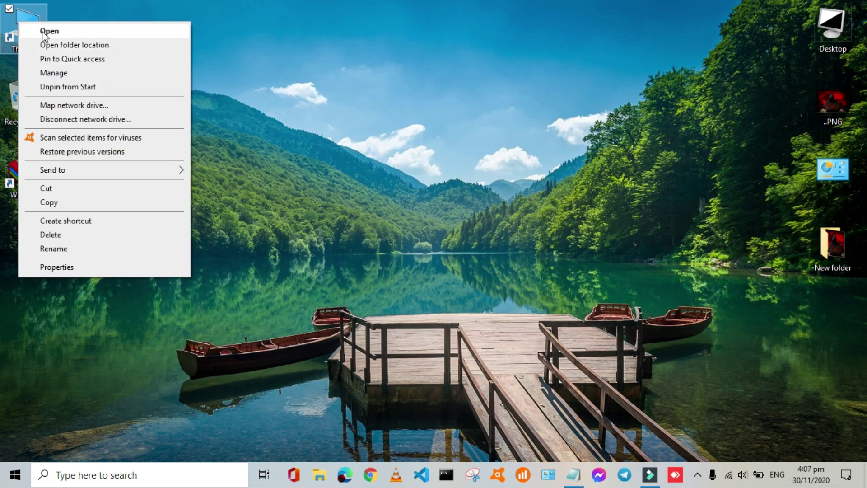
left_click(49, 33)
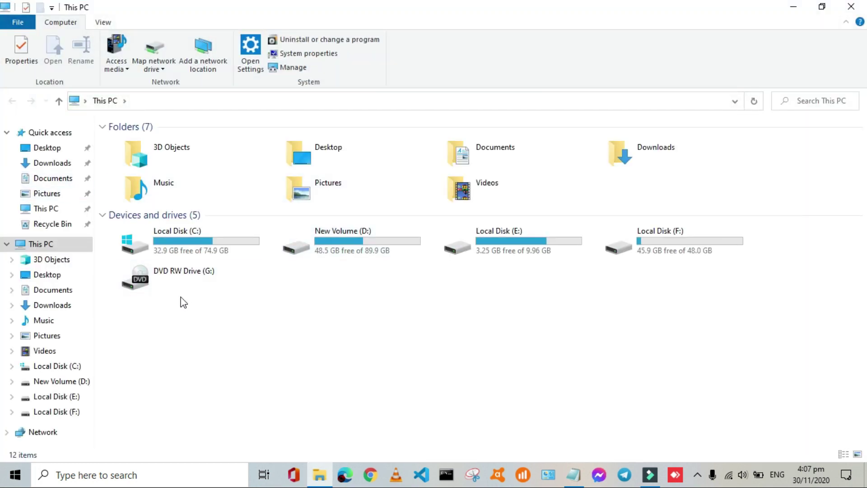
left_click(851, 6)
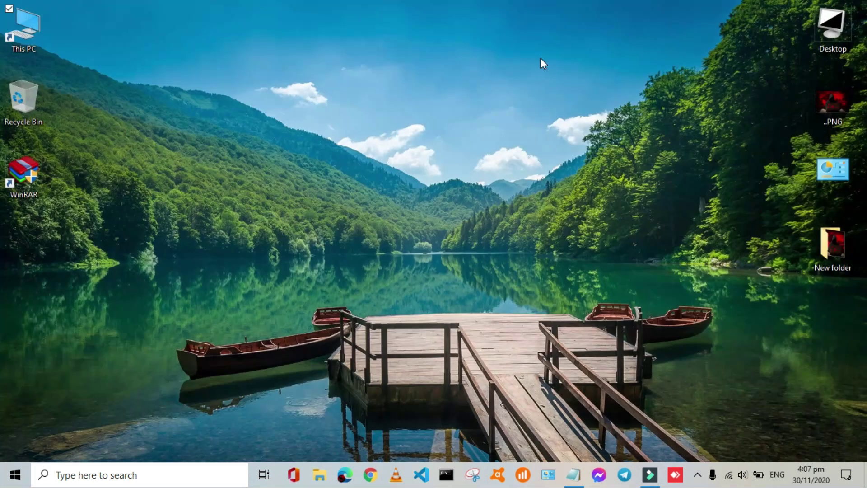
right_click(446, 99)
left_click(480, 137)
right_click(354, 100)
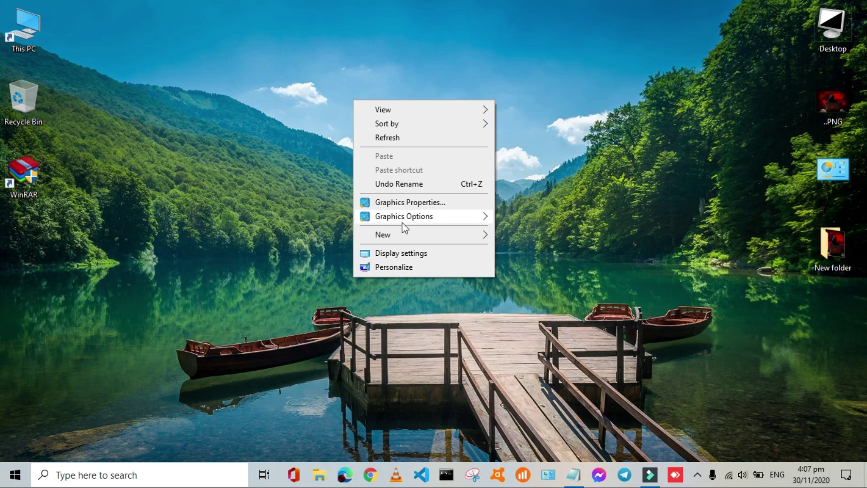
left_click(404, 137)
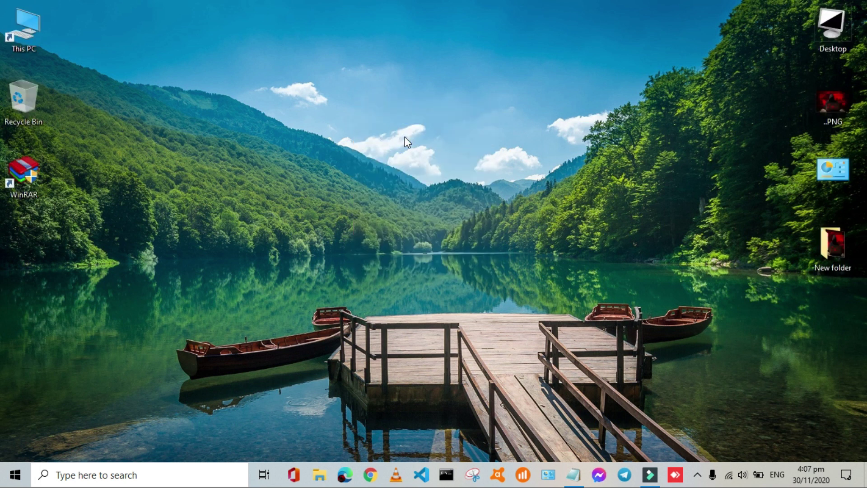
- Search 'dark mode' and set the Windows colour mode to Dark in Color settings
key("super")
type("DAr")
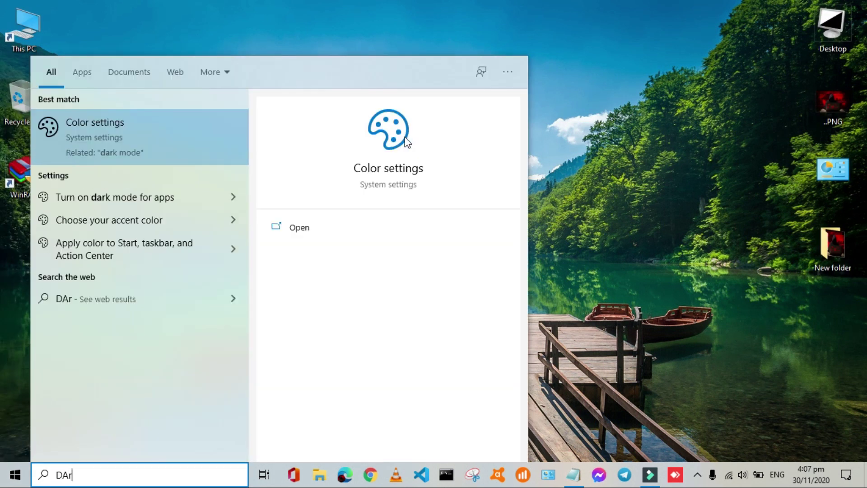
key("BackSpace")
type("ark mode")
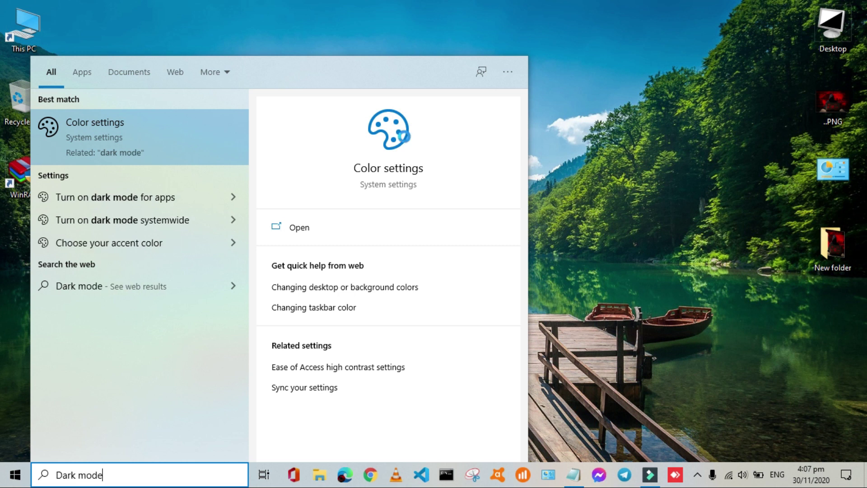
left_click(405, 138)
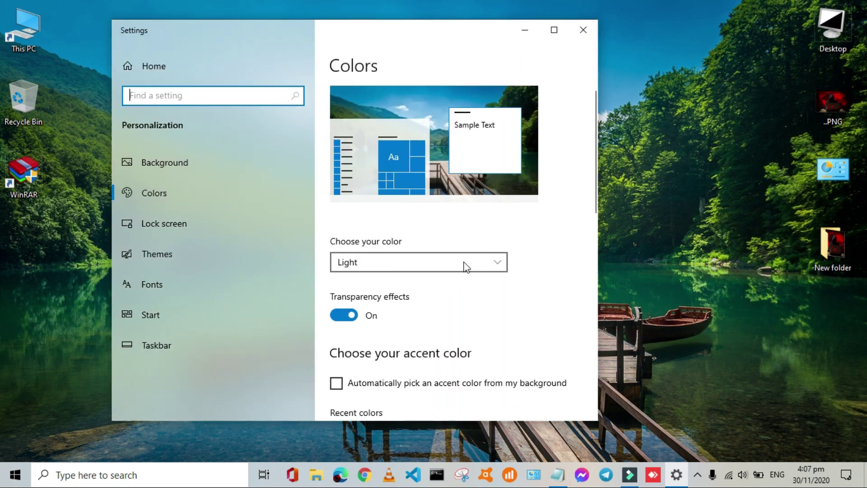
left_click(499, 265)
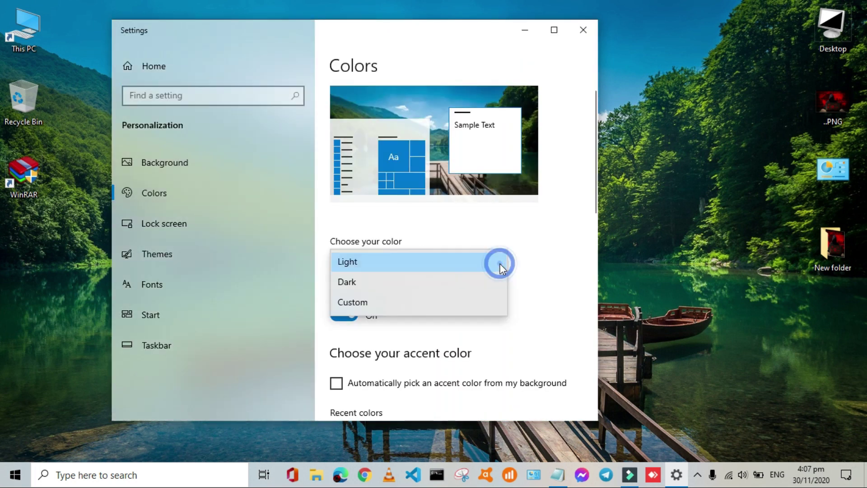
left_click(341, 282)
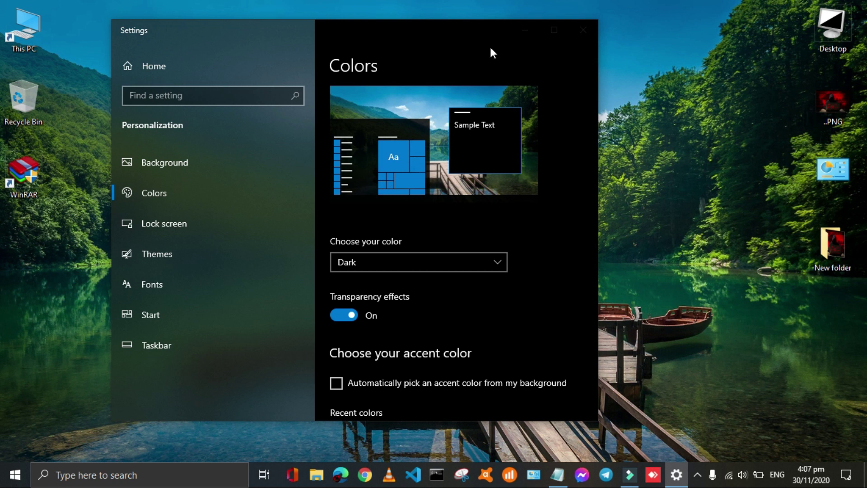
- Close Settings and refresh the desktop
left_click(593, 32)
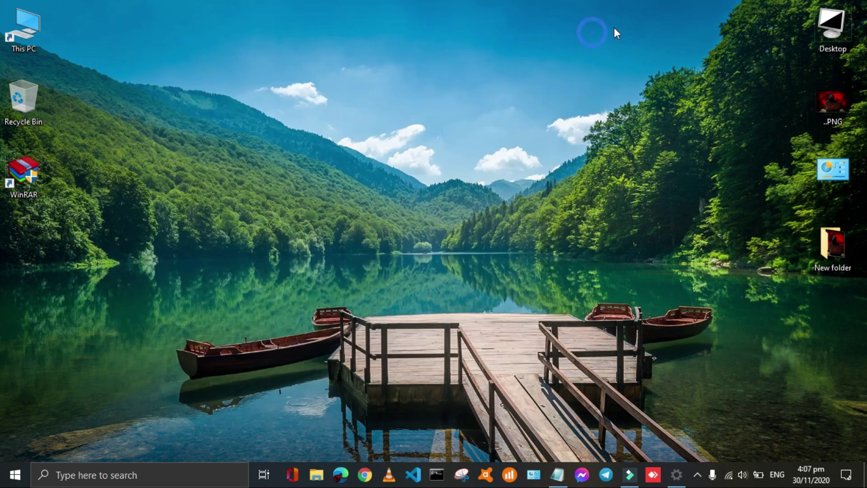
right_click(322, 27)
left_click(328, 58)
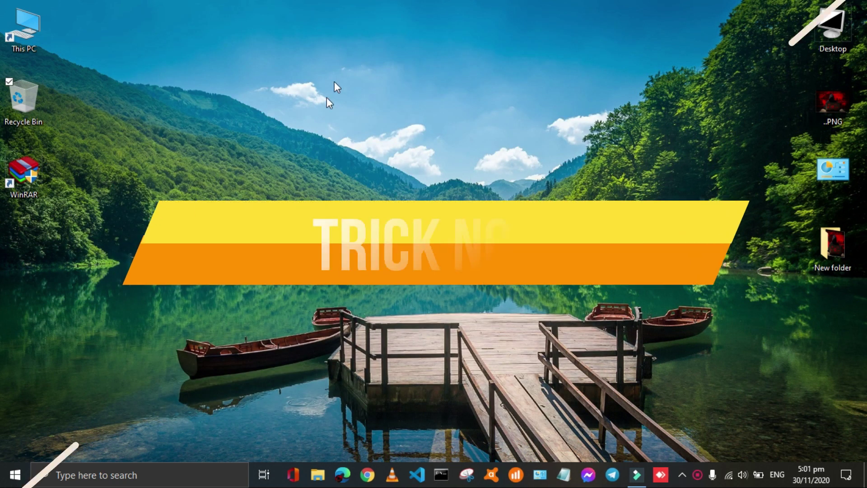
- Launch the Run box from Start search and run the dxdiag command
left_click(14, 472)
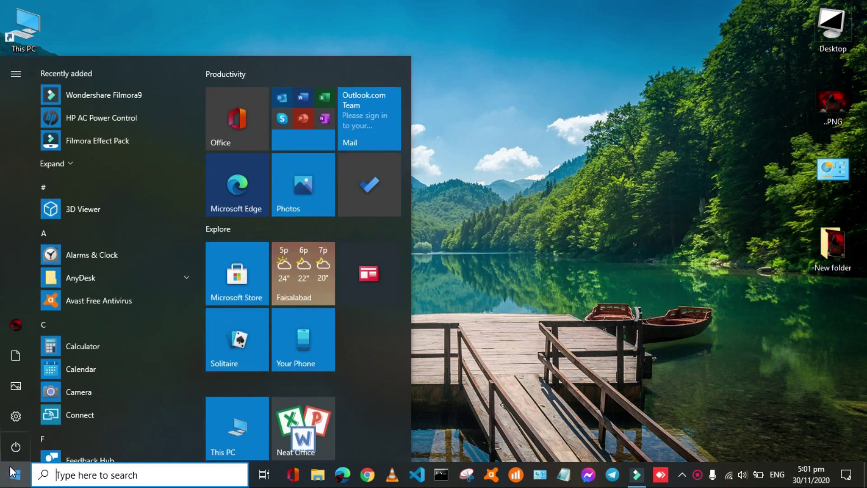
type("Run")
key("Return")
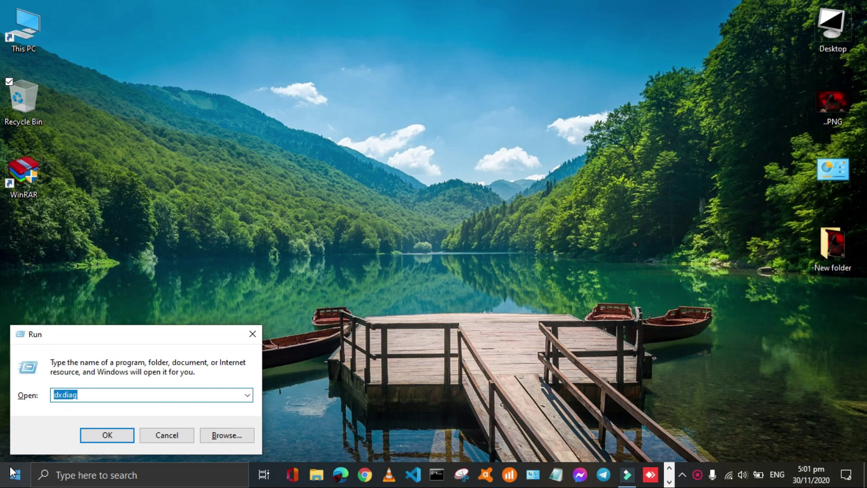
key("BackSpace")
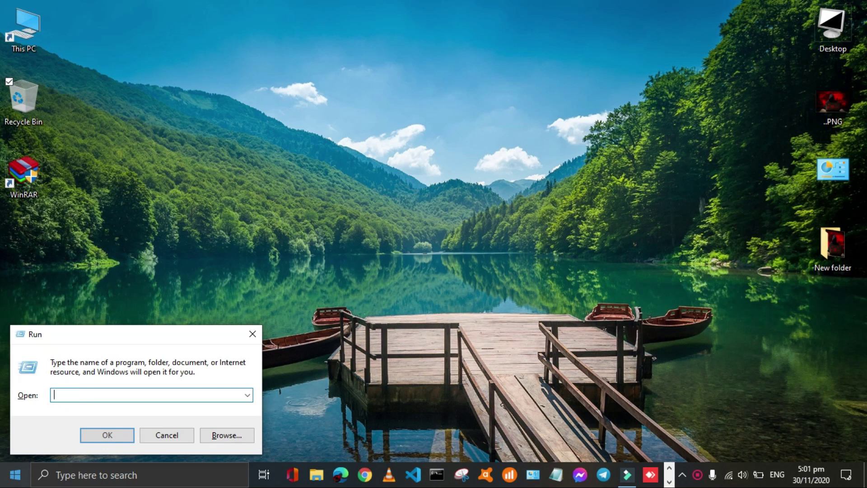
type("dxdiag")
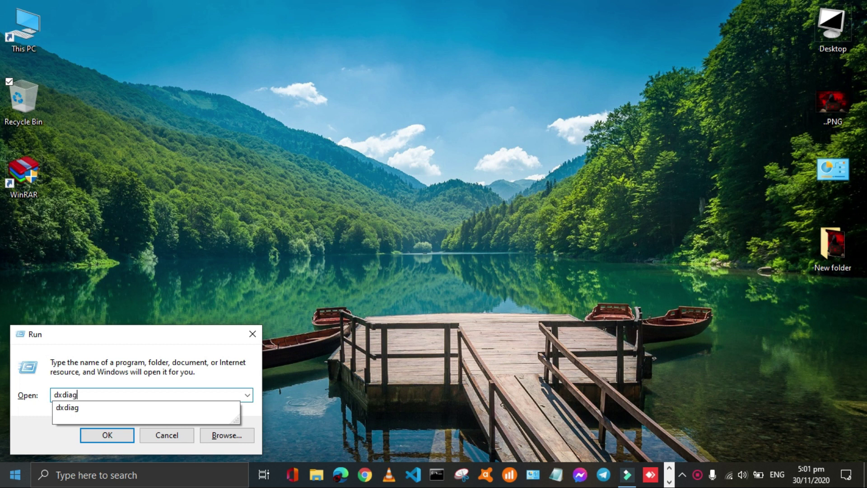
key("Escape")
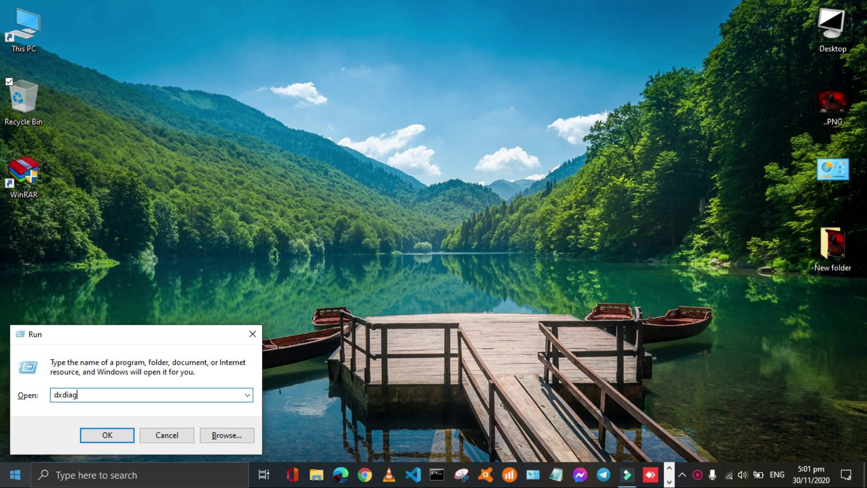
key("Return")
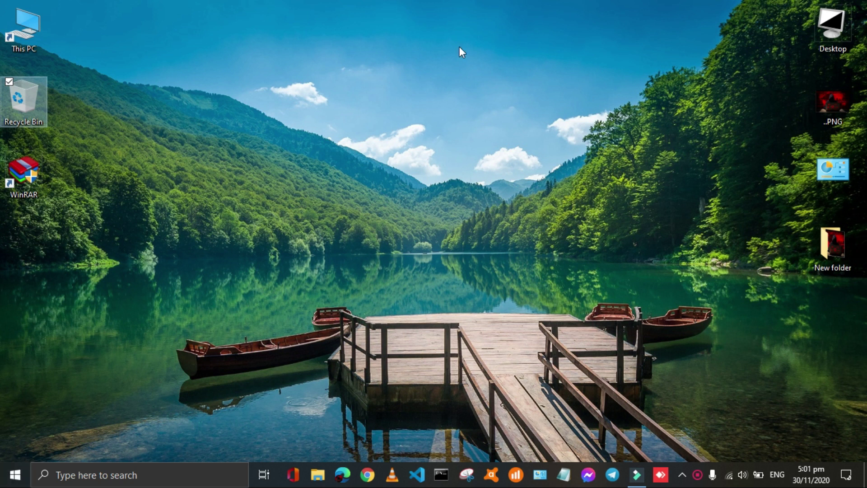
- Page through the Display, Sound and Input pages of the DirectX Diagnostic Tool
left_click(120, 112)
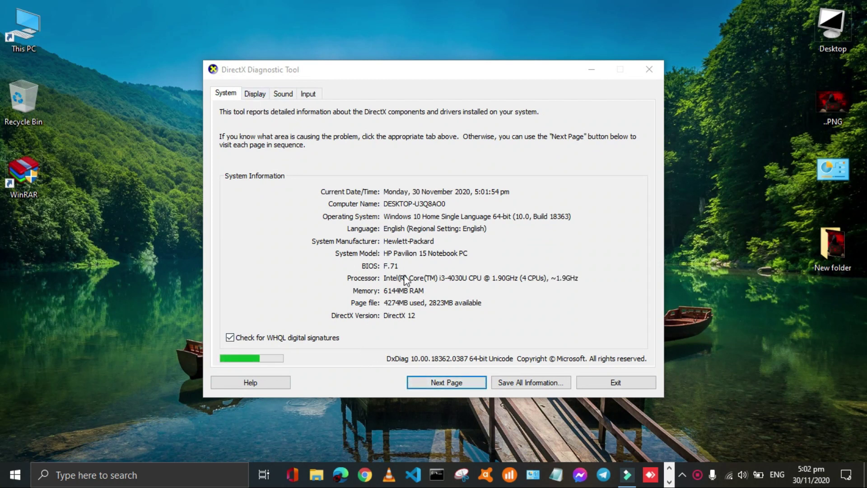
left_click(420, 387)
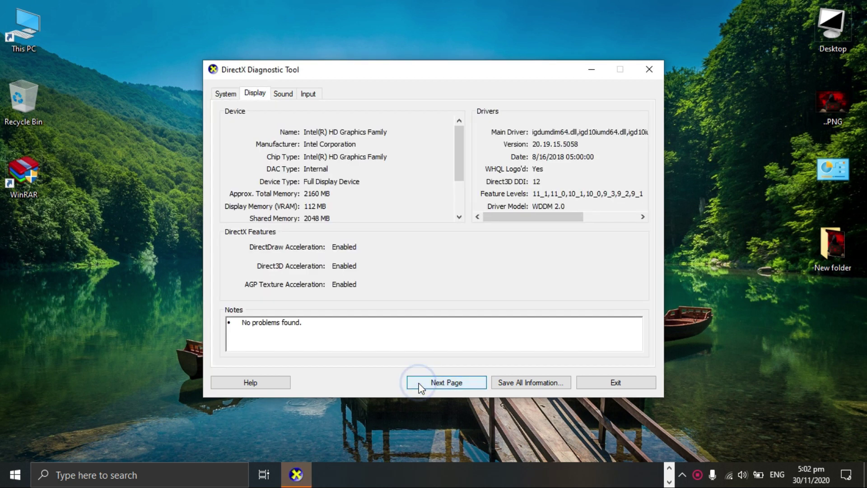
left_click(420, 386)
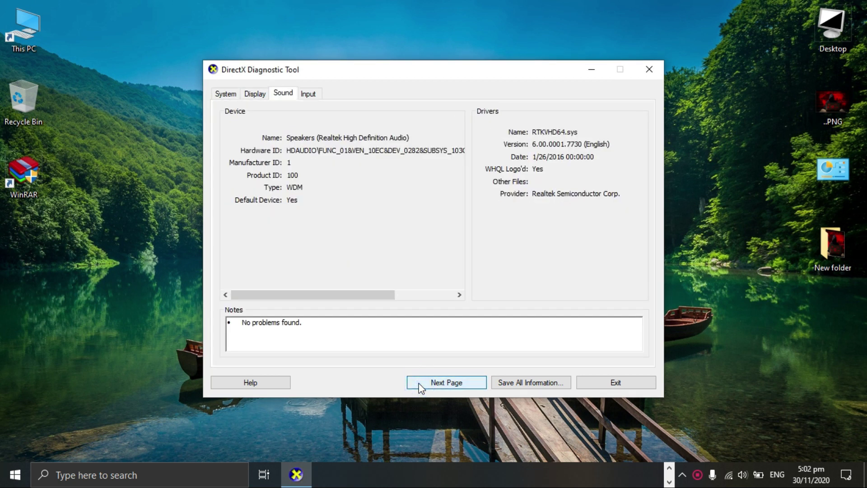
left_click(419, 385)
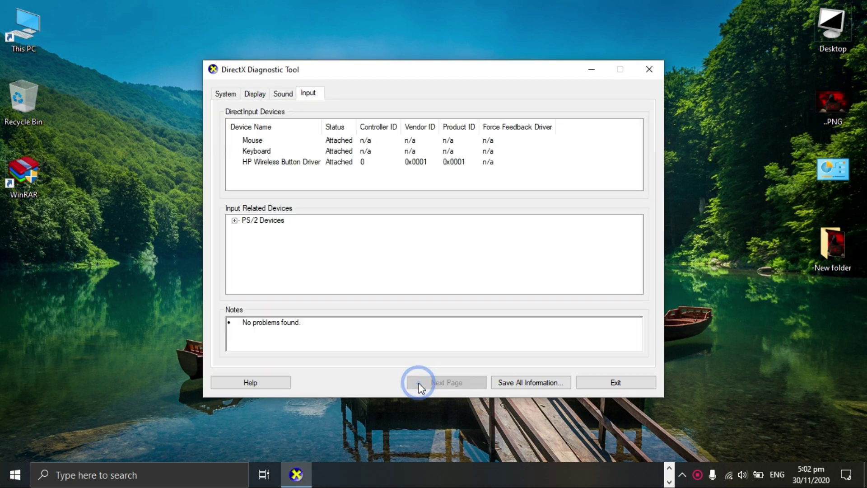
- Save all information as DxDiag.txt on the desktop, exit the tool and refresh the desktop
left_click(522, 383)
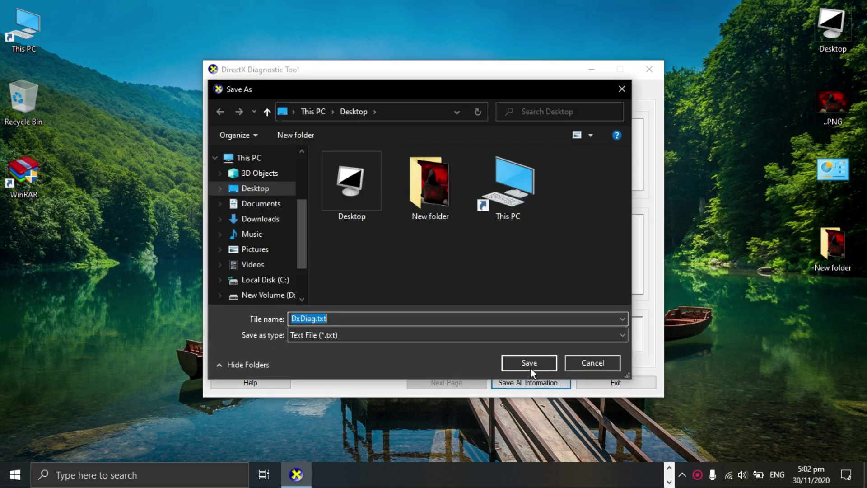
left_click(530, 364)
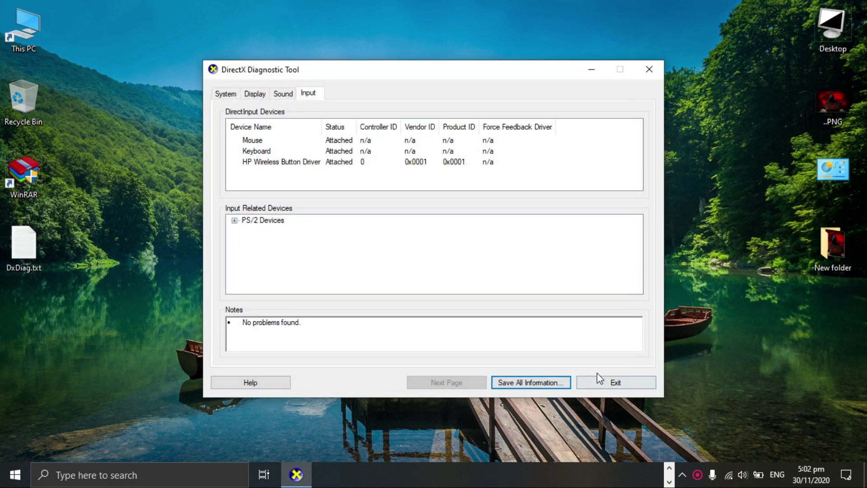
left_click(589, 387)
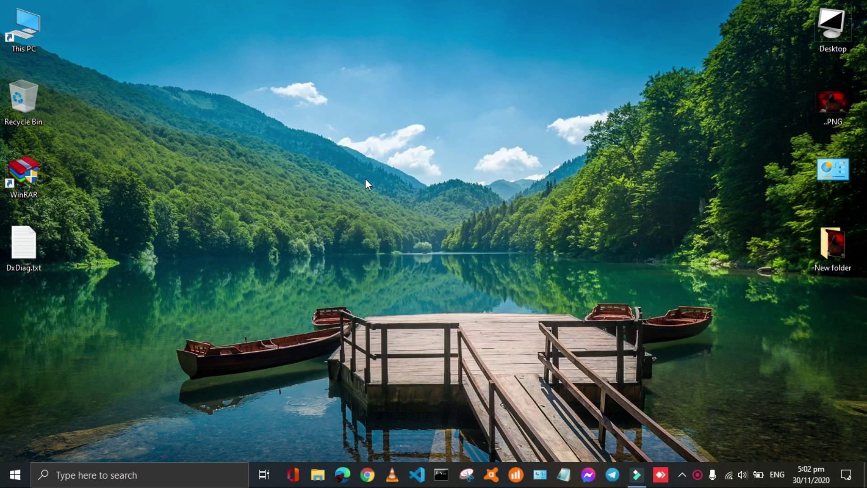
right_click(367, 165)
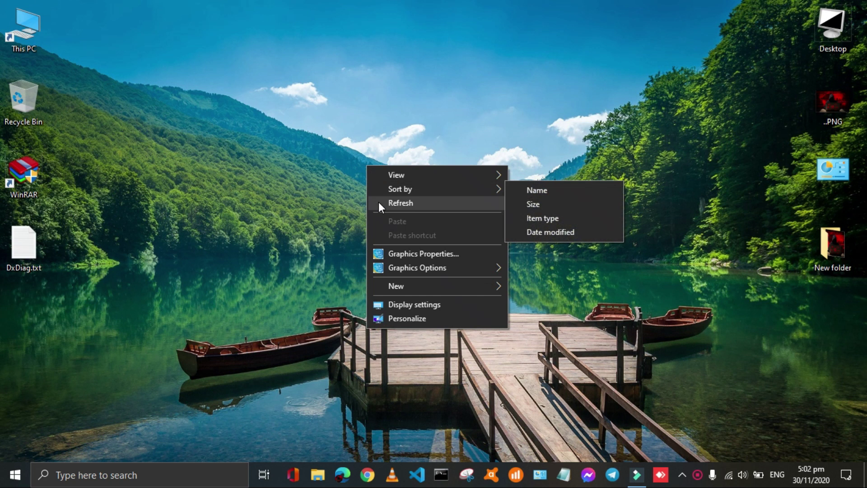
left_click(378, 202)
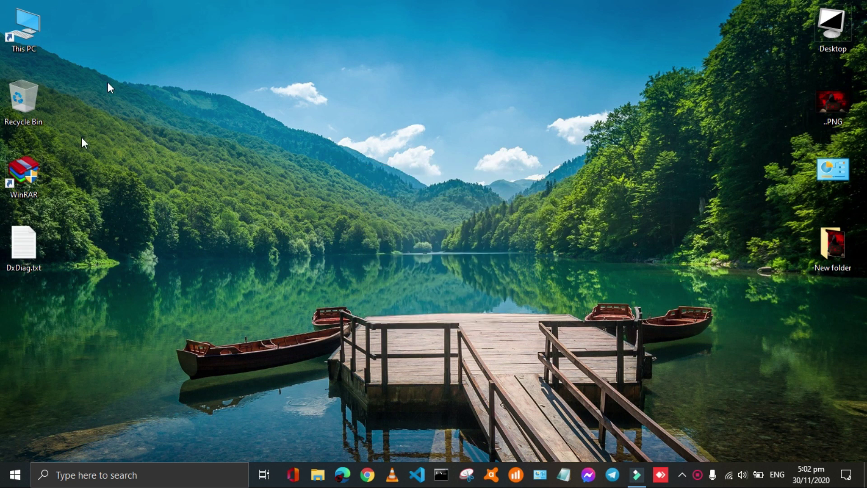
- Open DxDiag.txt in a maximized Notepad and highlight the Memory: 6144MB RAM line
double_click(21, 251)
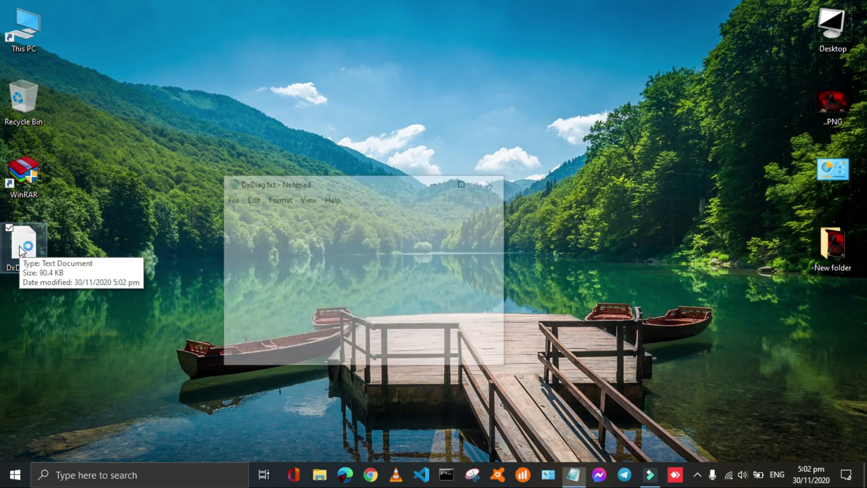
double_click(344, 186)
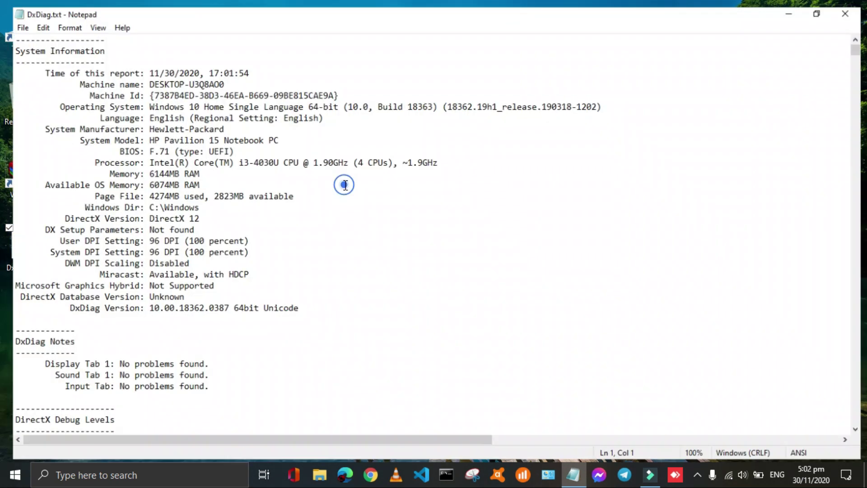
scroll(191, 171, "down", 4)
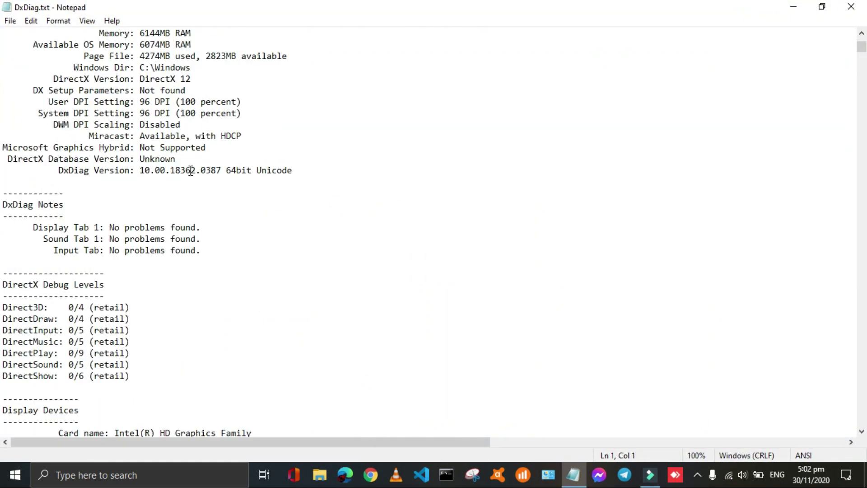
scroll(190, 170, "up", 2)
scroll(191, 170, "down", 1)
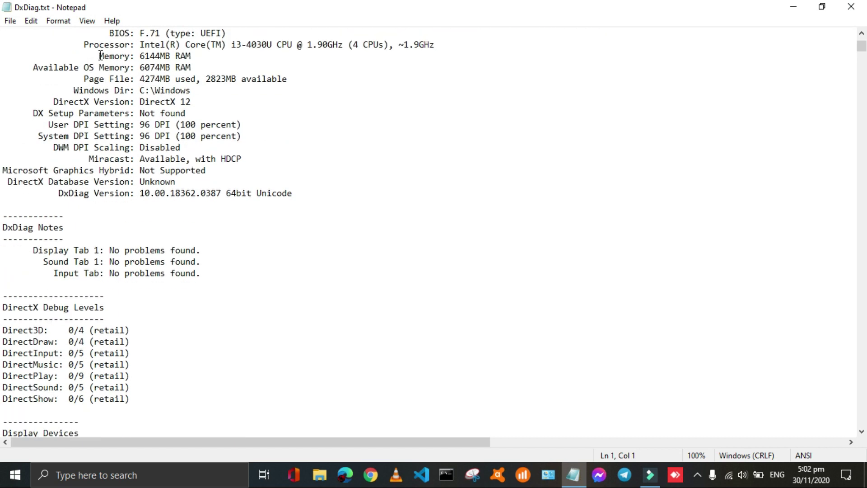
left_click_drag(100, 56, 196, 57)
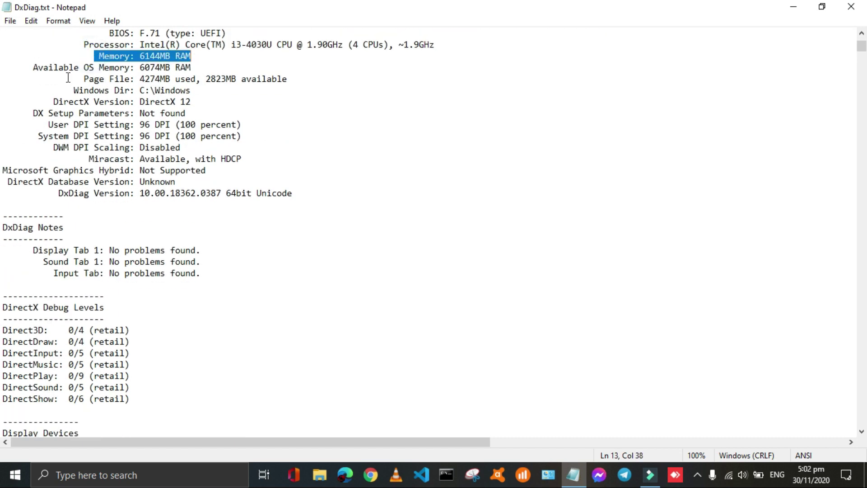
scroll(127, 105, "down", 1)
left_click(126, 156)
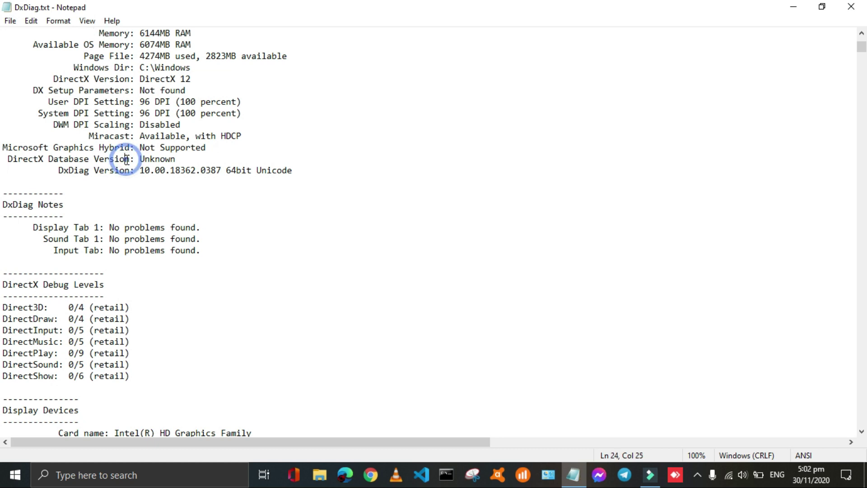
- Scroll through the driver listings and error reports, then close Notepad
scroll(127, 158, "down", 7)
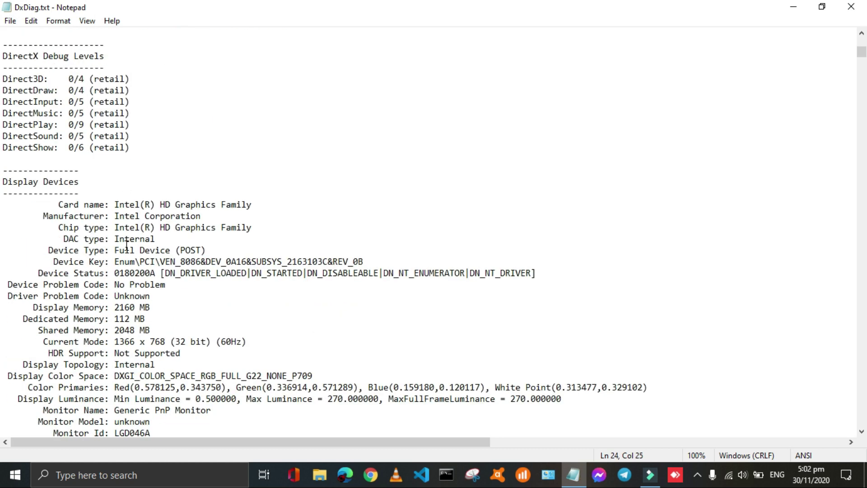
scroll(123, 325, "down", 20)
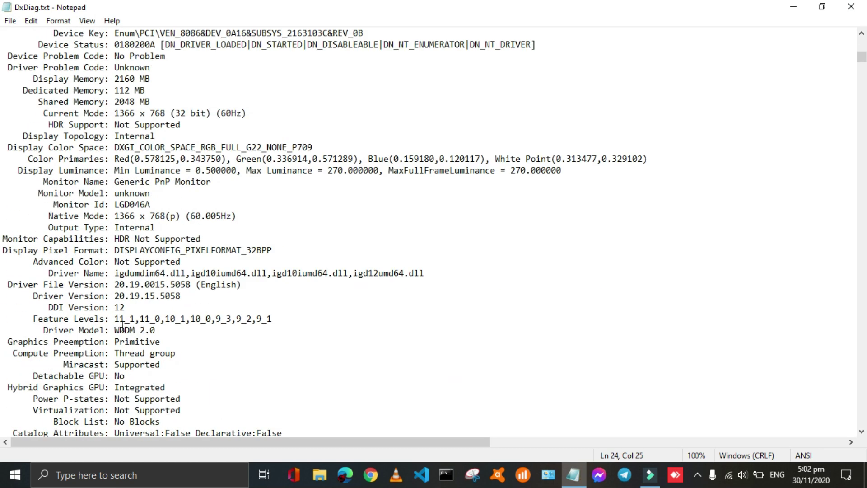
scroll(123, 325, "down", 20)
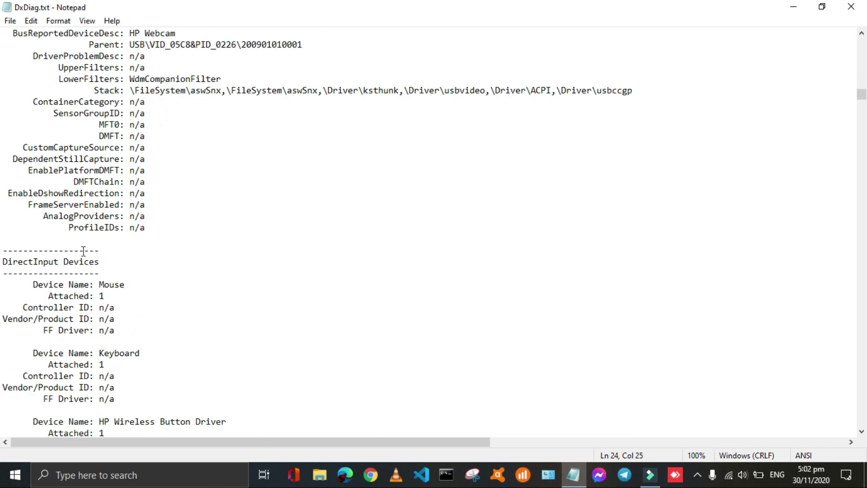
scroll(83, 251, "down", 20)
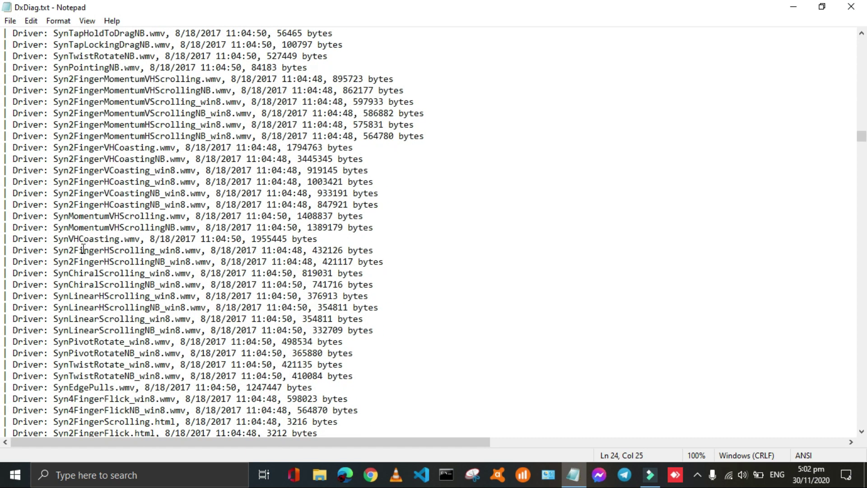
scroll(50, 202, "down", 20)
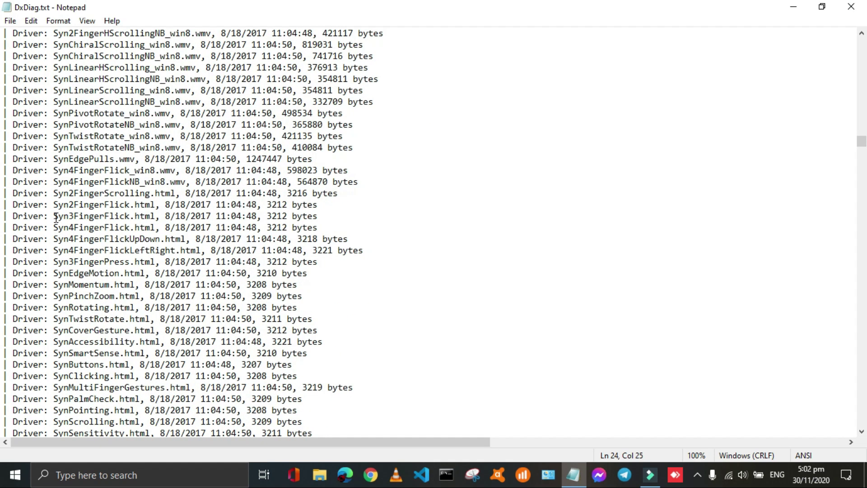
left_click_drag(186, 113, 289, 125)
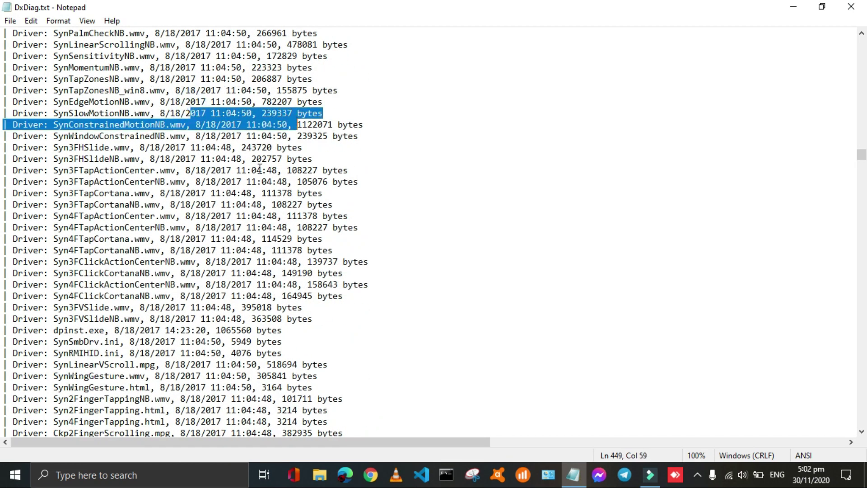
left_click(215, 201)
scroll(218, 201, "down", 20)
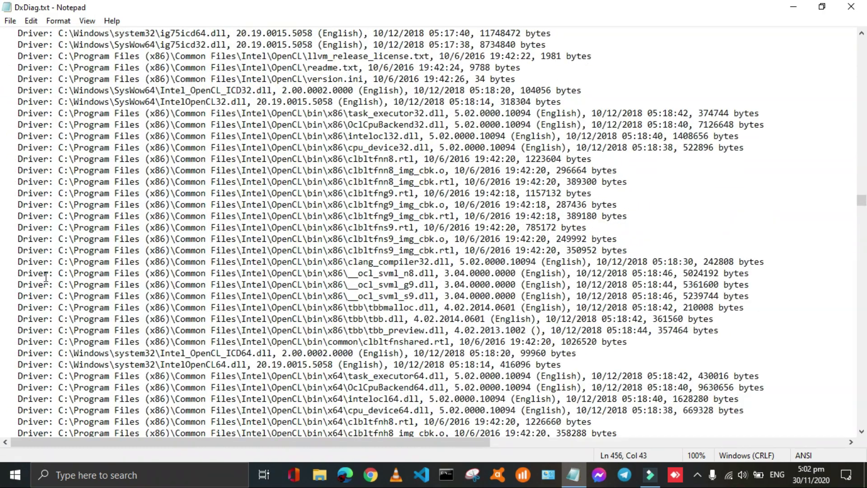
scroll(46, 277, "down", 20)
scroll(44, 249, "down", 15)
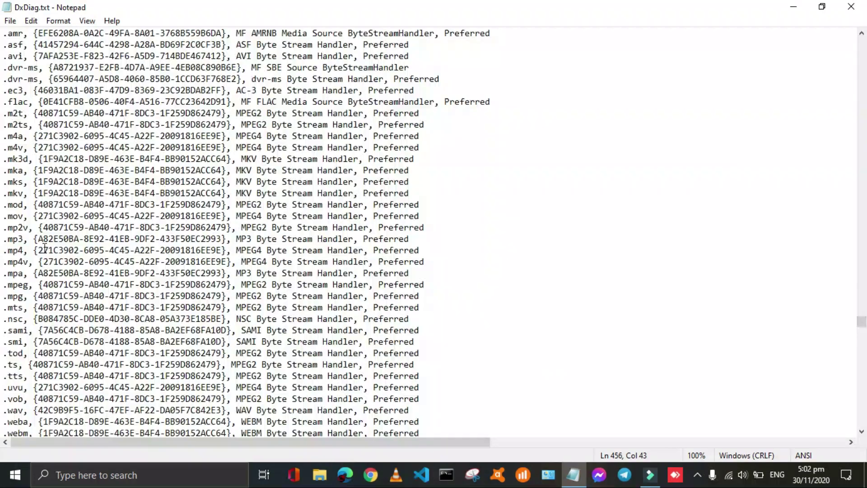
scroll(45, 248, "down", 20)
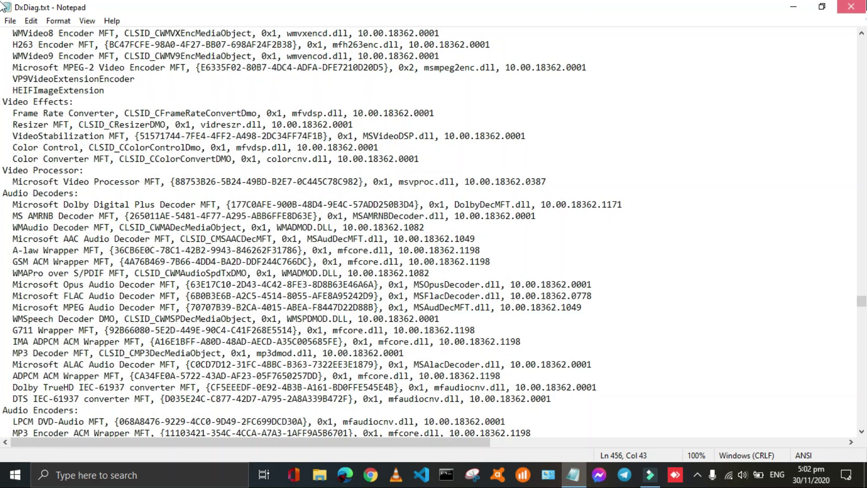
left_click(851, 6)
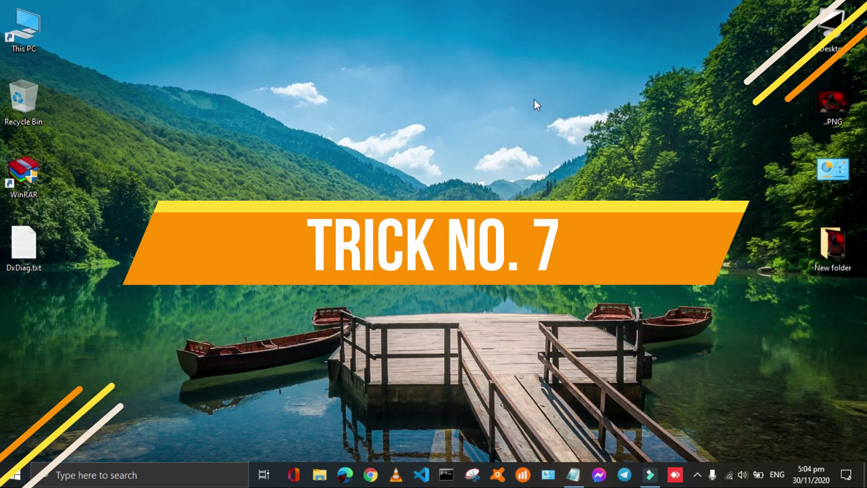
- Open DxDiag.txt briefly to view the report, then close it
left_click(2, 259)
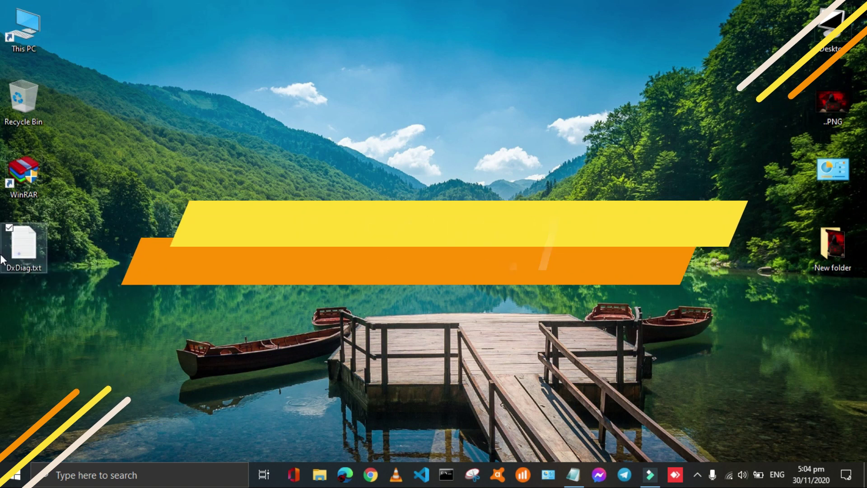
double_click(2, 259)
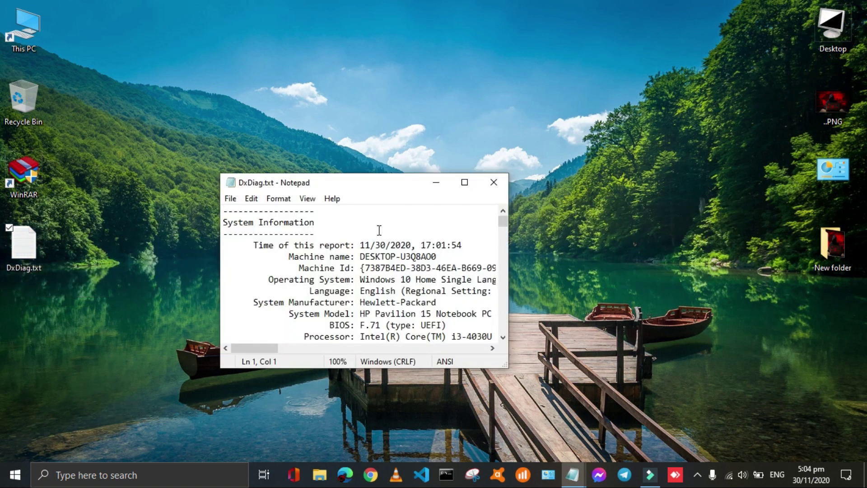
scroll(380, 231, "down", 8)
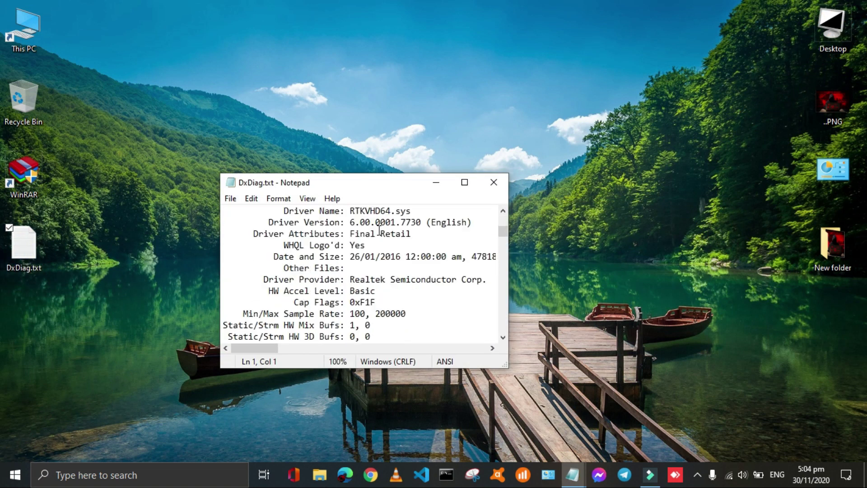
left_click(497, 183)
- Rename DxDiag.txt to DxDiag.png and open it in Photos
double_click(22, 243)
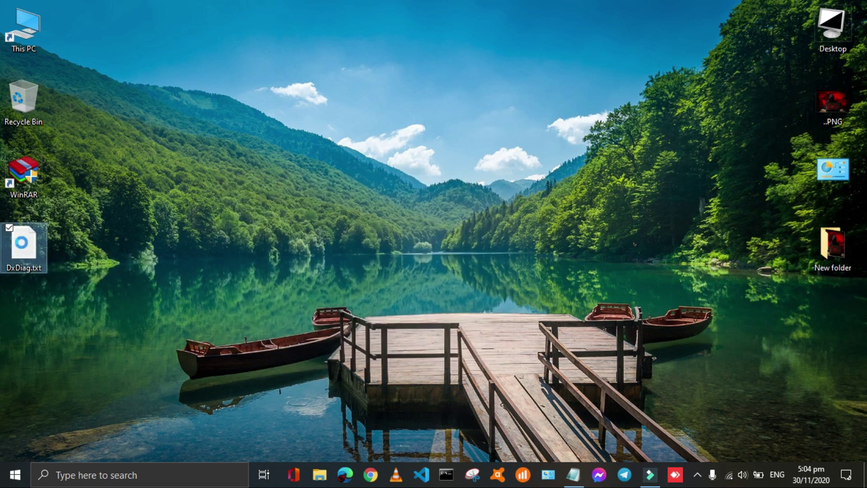
key("shift+F10")
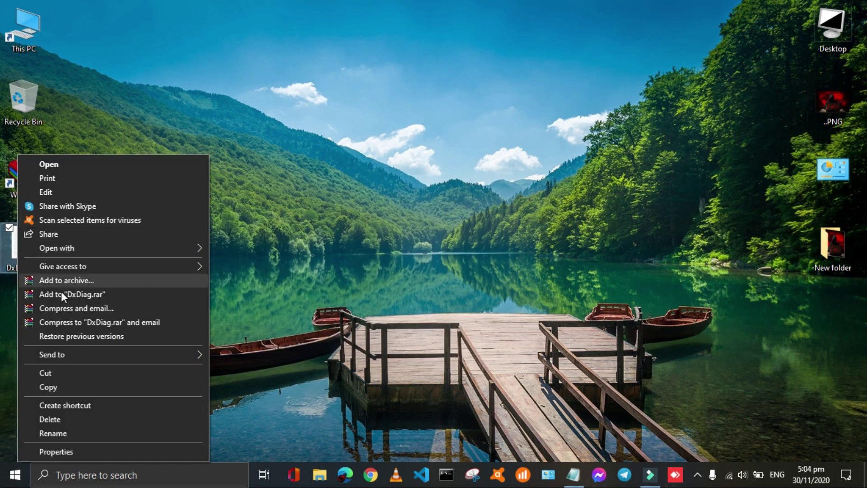
left_click(70, 434)
key("End")
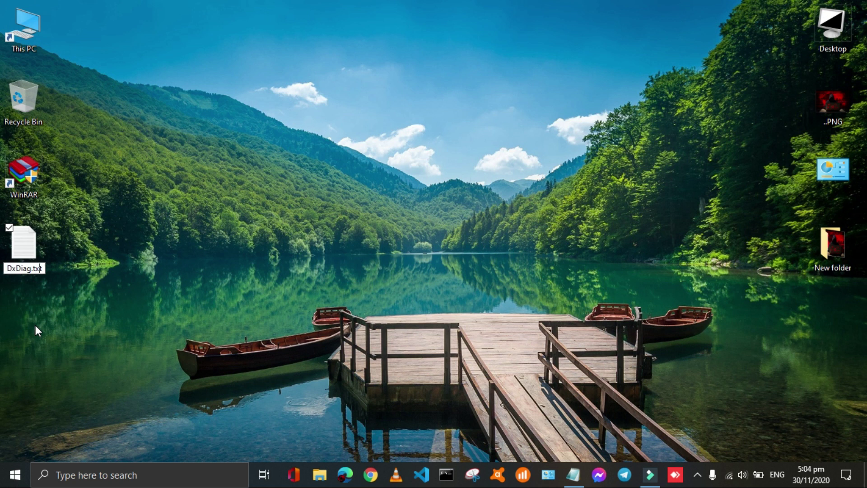
key("BackSpace")
key("BackSpace")
key("BackSpace")
type("png")
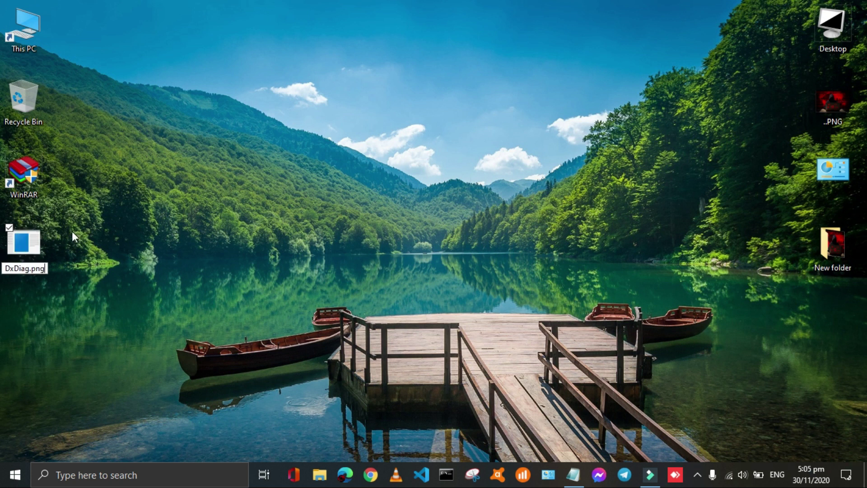
key("Return")
key("Return")
double_click(10, 253)
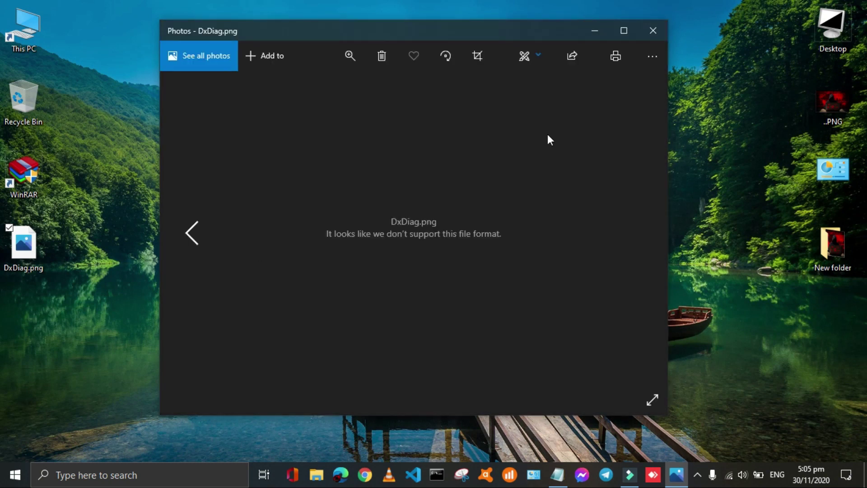
- Close Photos, refresh the desktop and rename DxDiag.png back to DxDiag.txt
left_click(654, 31)
right_click(217, 134)
left_click(230, 173)
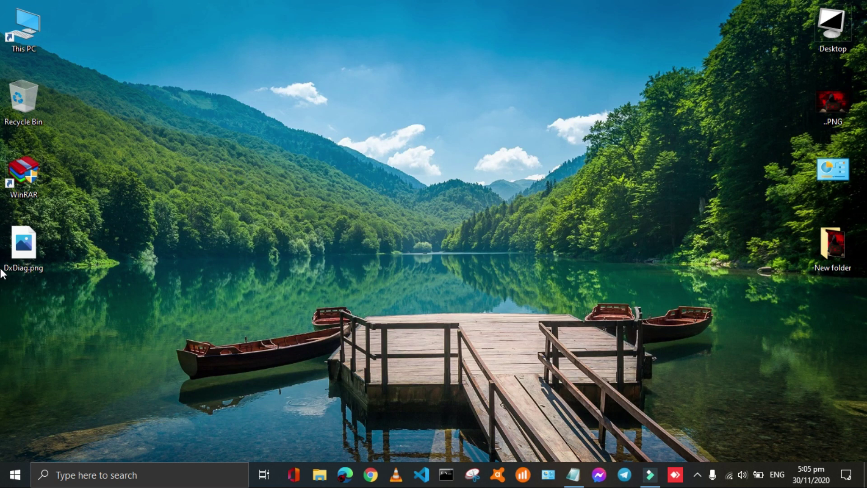
left_click(19, 256)
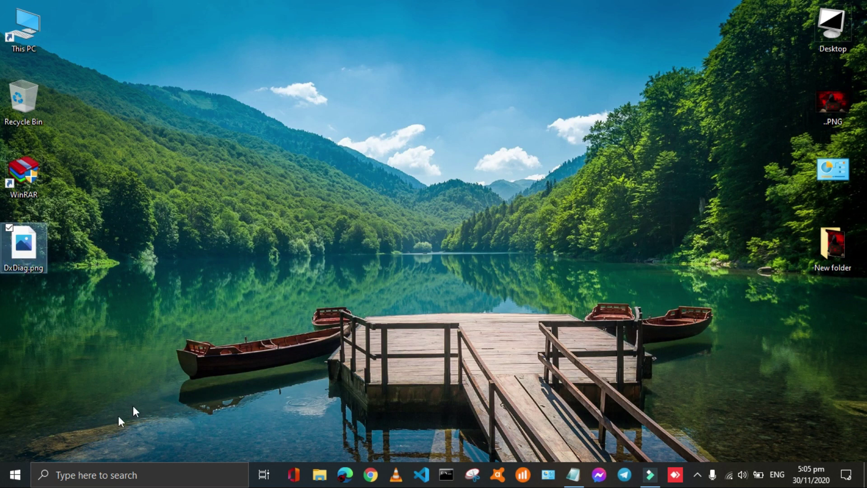
key("shift+F10")
left_click(78, 437)
key("Right")
key("Right")
key("Right")
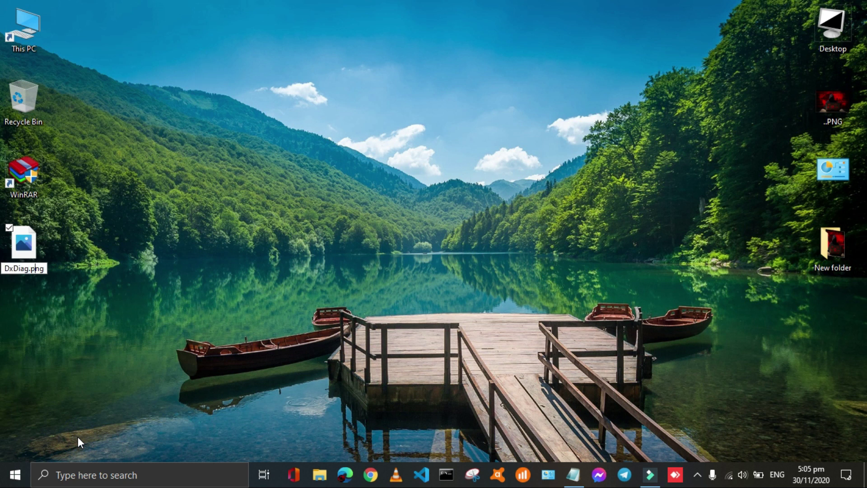
key("BackSpace")
key("BackSpace")
key("BackSpace")
type("txt")
key("Return")
key("Return")
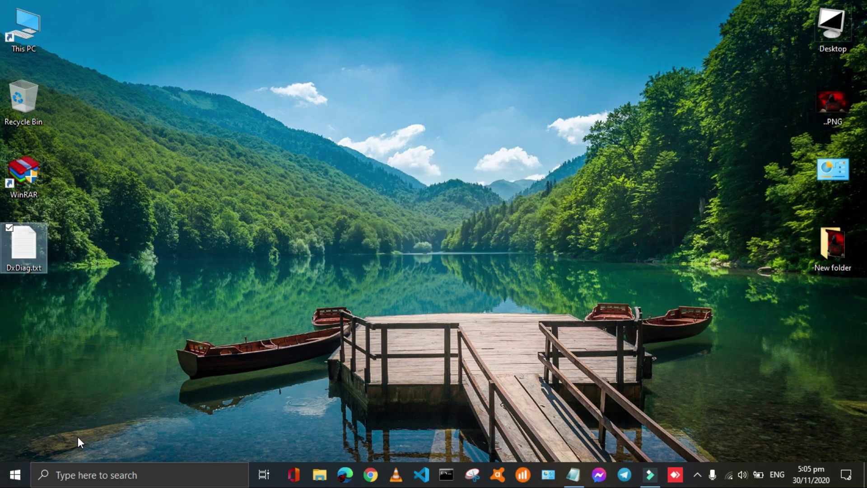
- Open DxDiag.txt in Notepad to confirm it reads normally, then close it
double_click(24, 239)
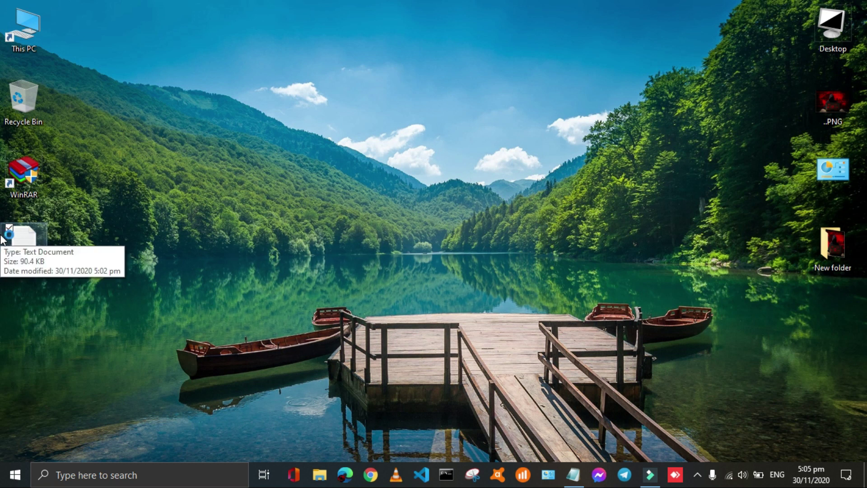
scroll(375, 227, "down", 20)
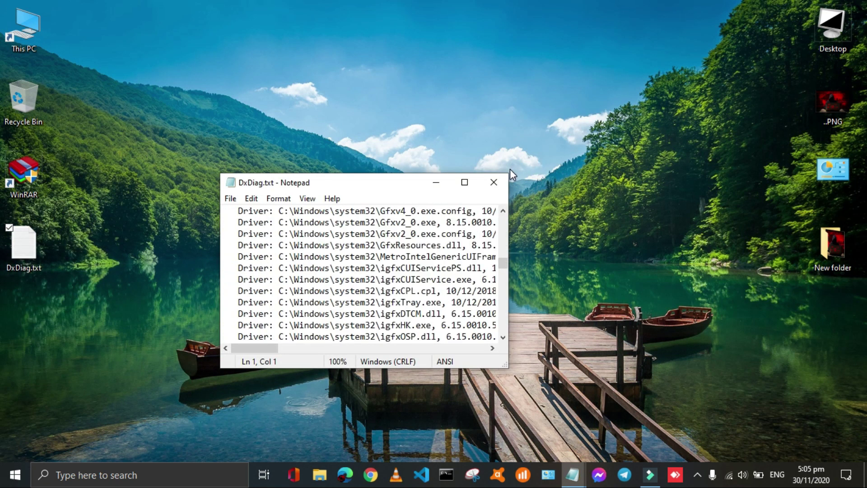
left_click(494, 182)
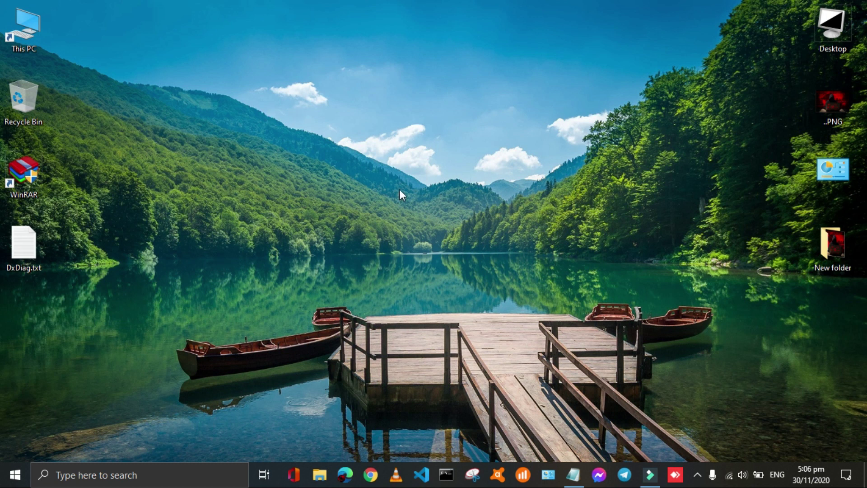
- Open This PC and launch Computer Management's Disk Management view from the This PC menu
double_click(31, 27)
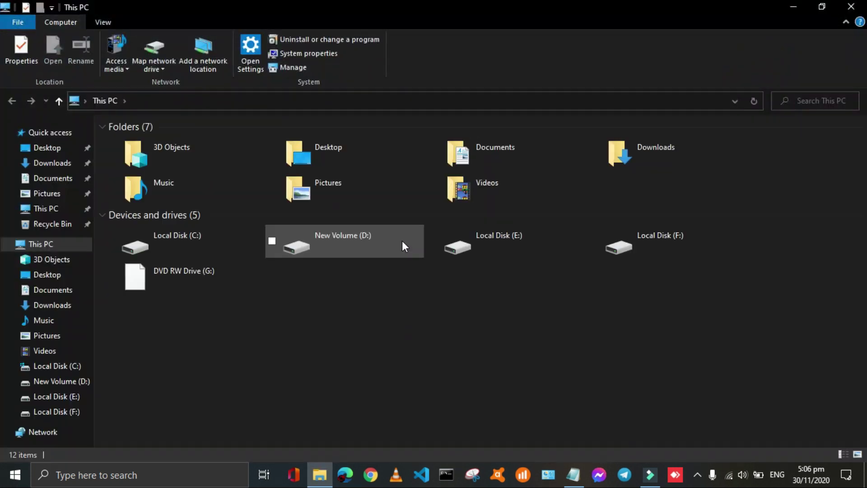
right_click(32, 250)
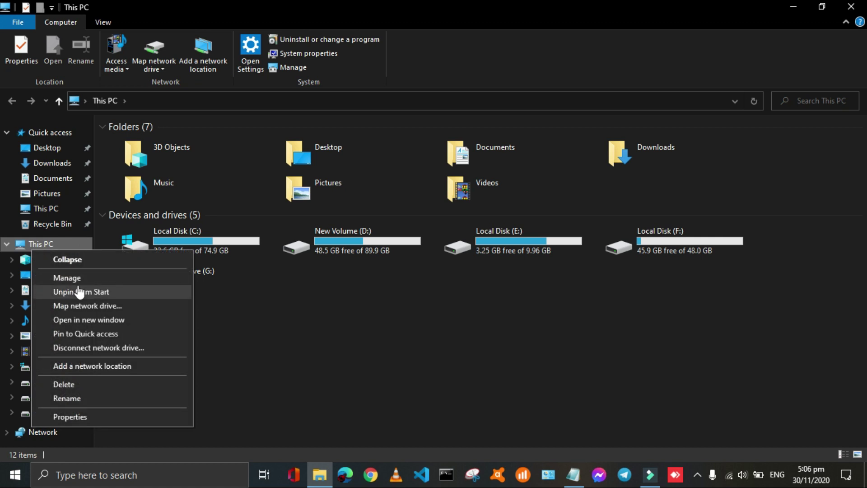
left_click(66, 278)
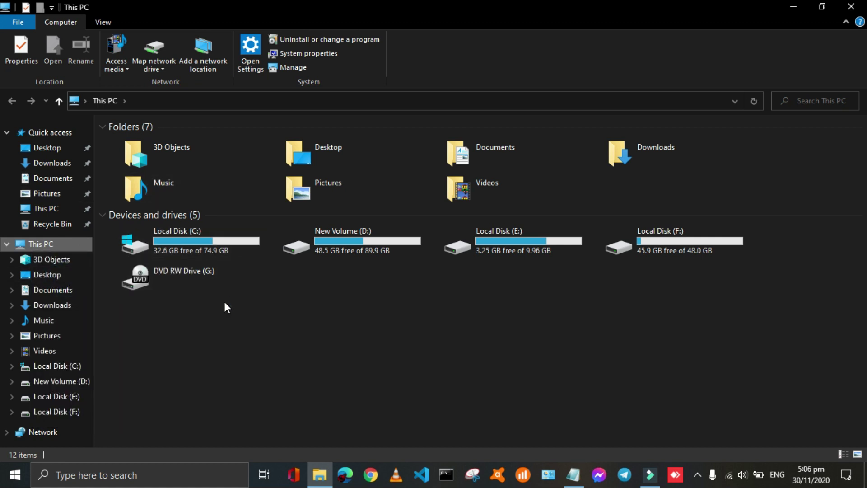
left_click(791, 6)
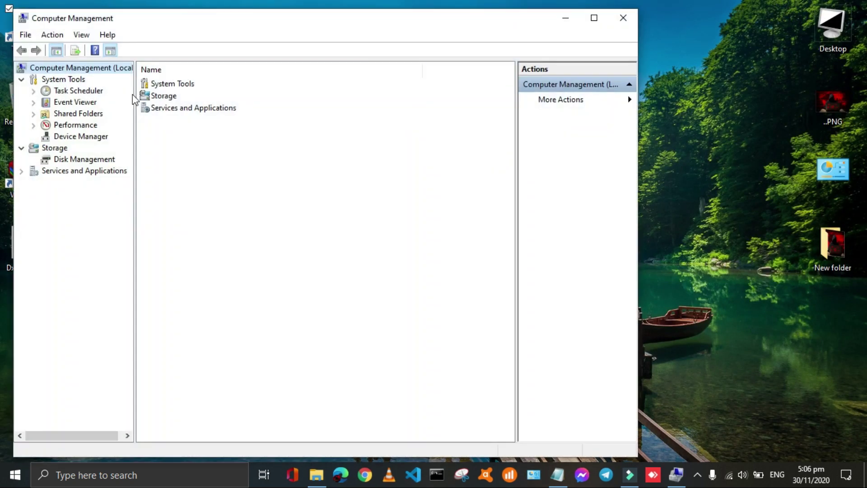
left_click(83, 161)
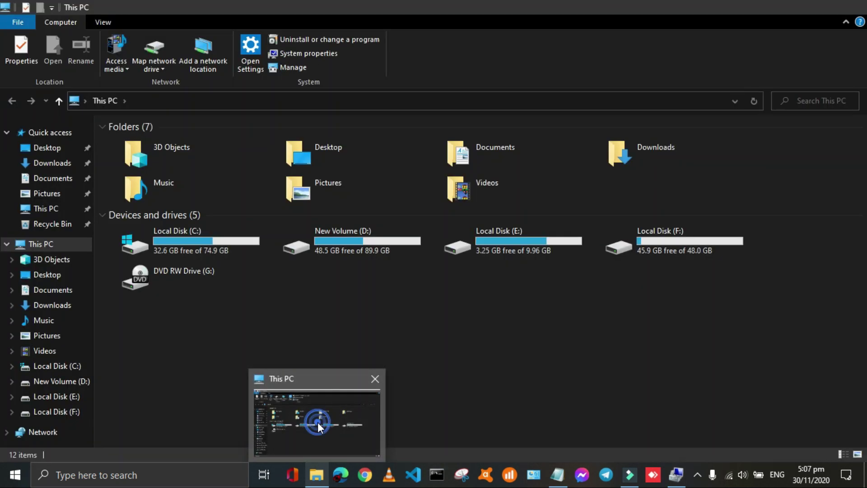
left_click(320, 423)
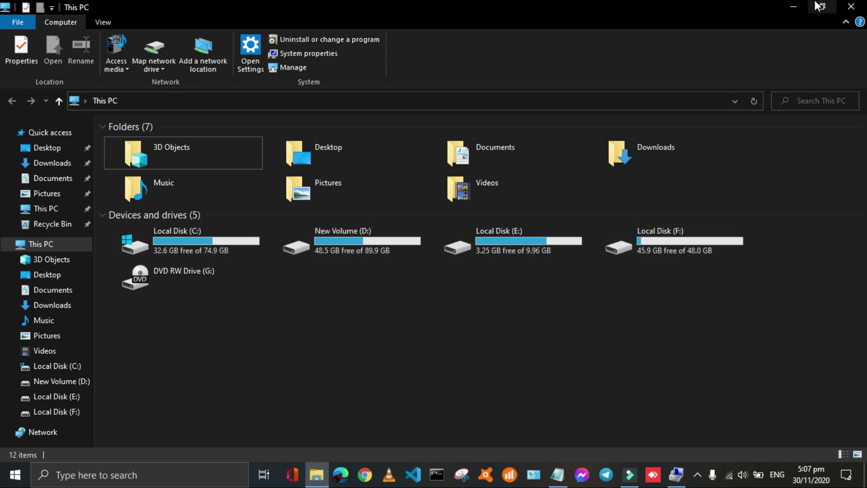
- Remove drive letter F: from the 48.05 GB partition in Disk Management
left_click(788, 4)
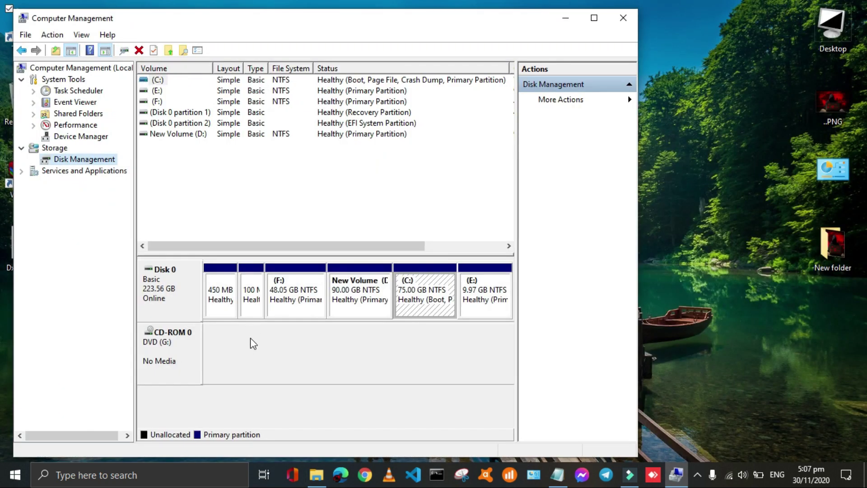
right_click(290, 310)
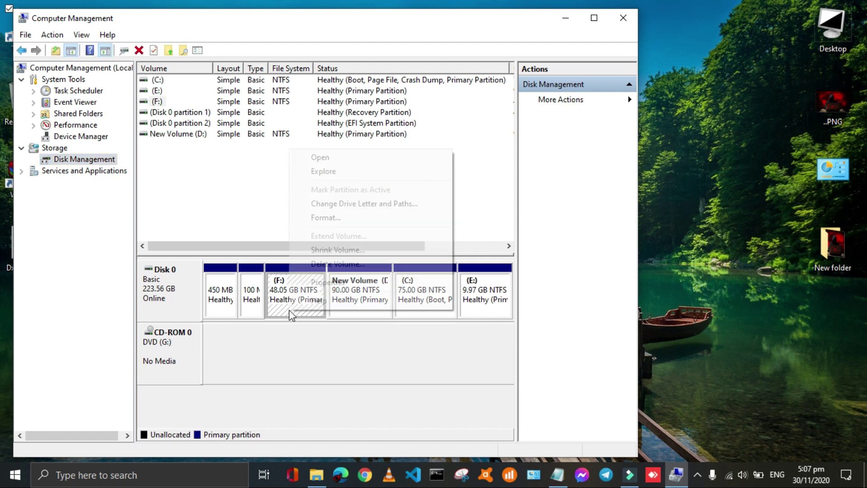
left_click(325, 204)
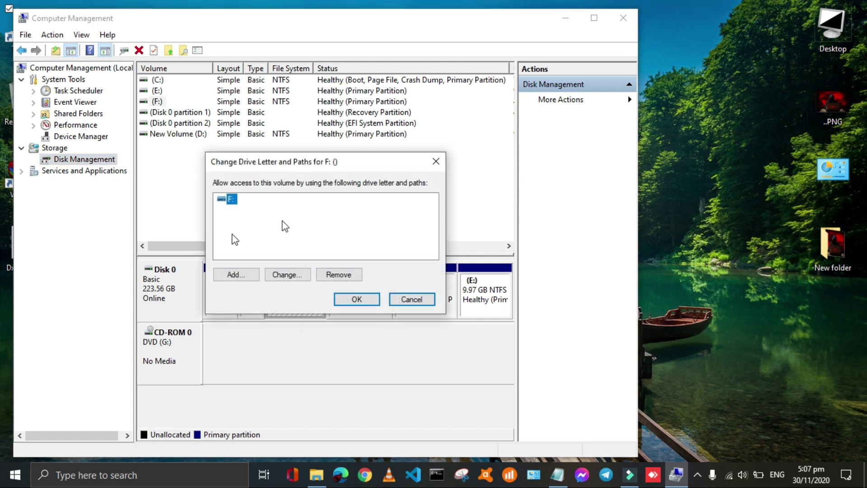
left_click(332, 276)
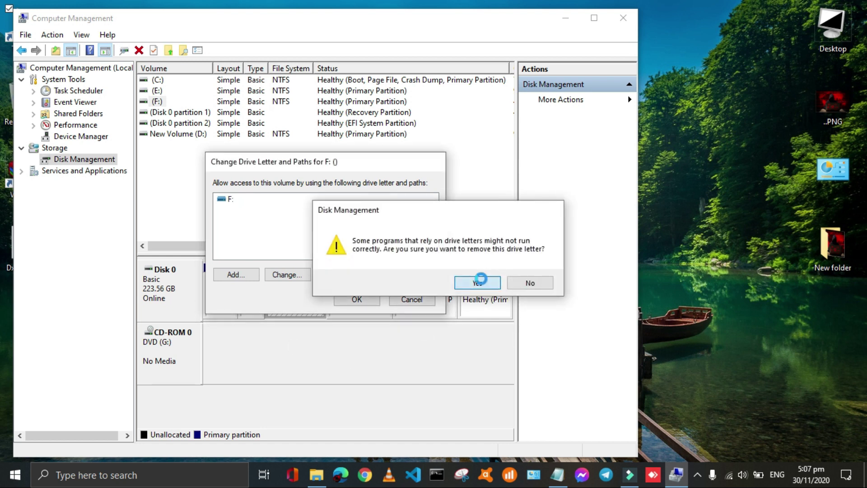
left_click(478, 282)
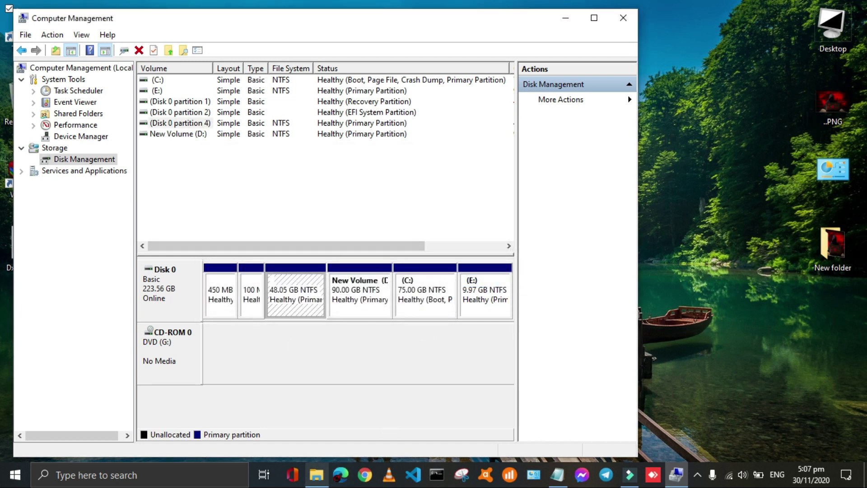
- Check This PC now lists only C:, D:, E: and G:, then return to Disk Management
mouse_move(317, 474)
left_click(346, 430)
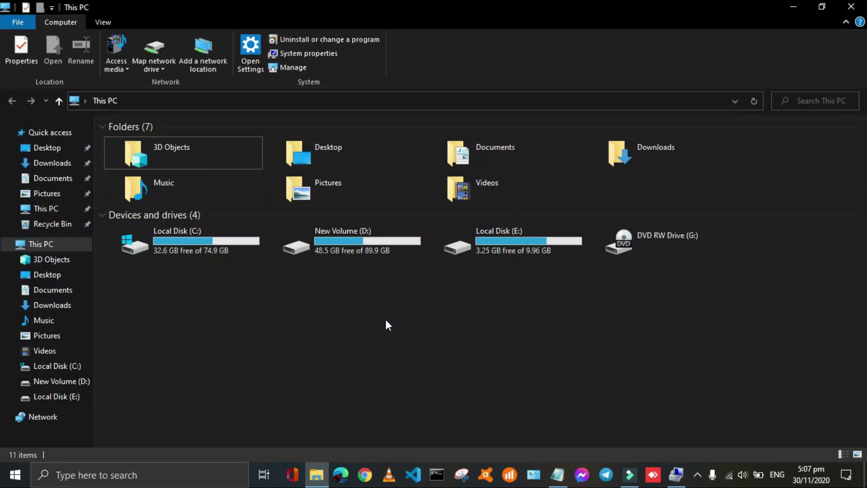
right_click(386, 322)
left_click(328, 282)
left_click(793, 7)
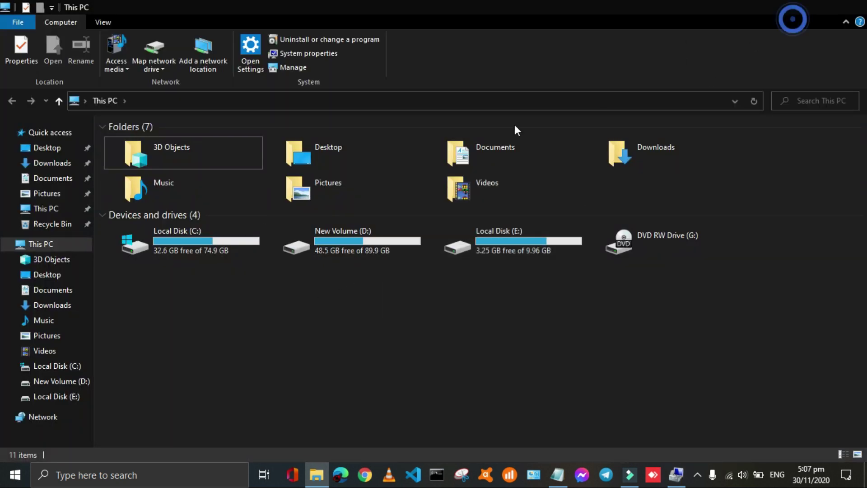
- Add drive letter F back to the 48.05 GB partition and refresh This PC to see it
right_click(293, 313)
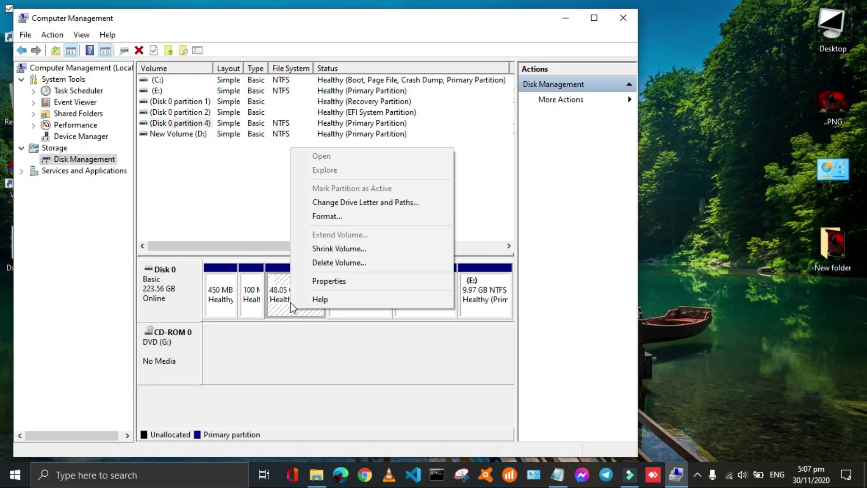
left_click(325, 202)
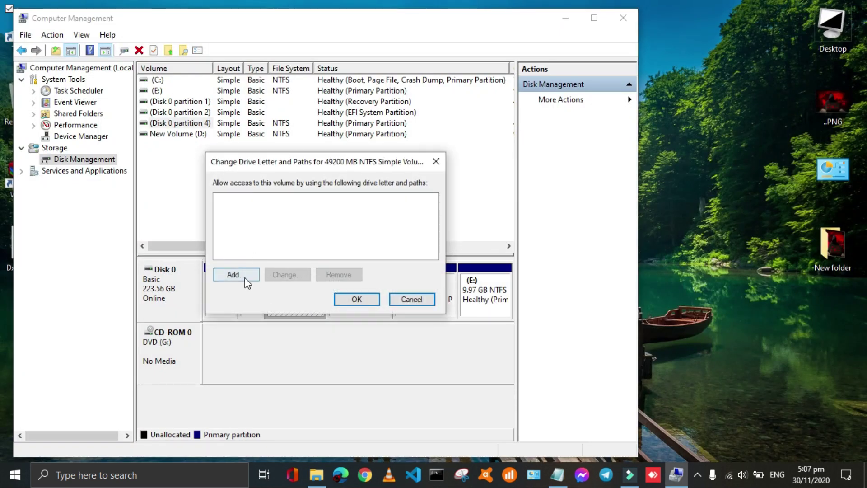
left_click(235, 275)
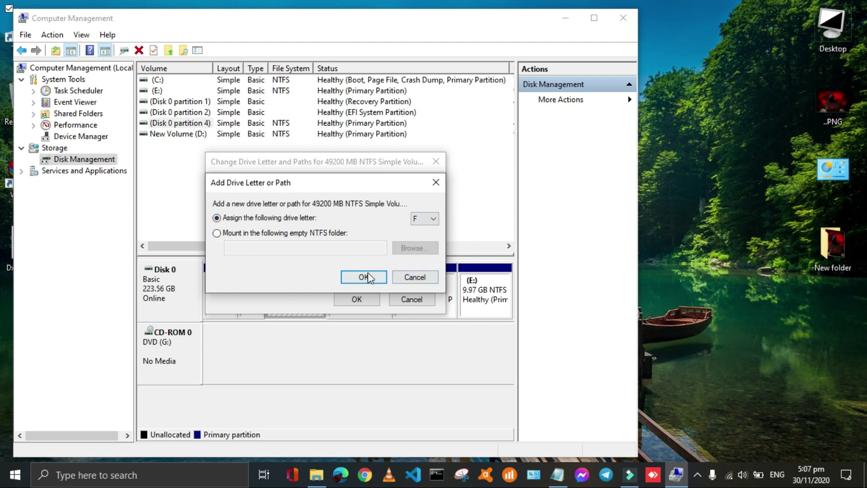
left_click(353, 285)
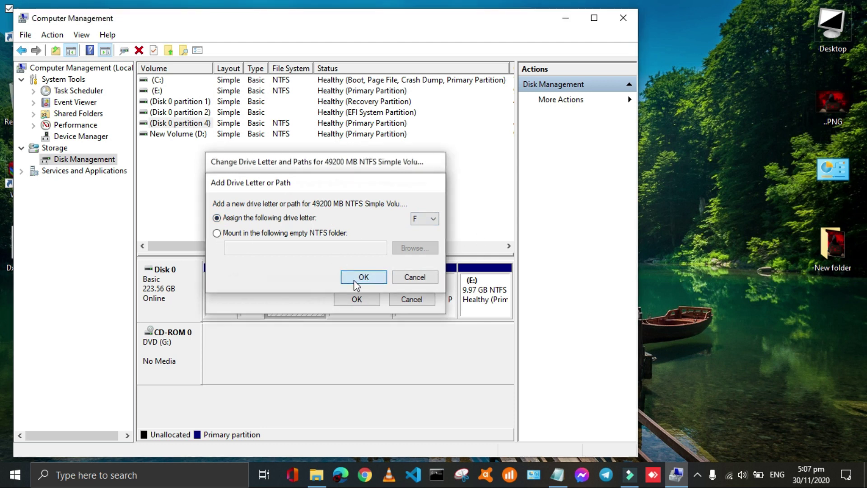
left_click(317, 474)
right_click(388, 296)
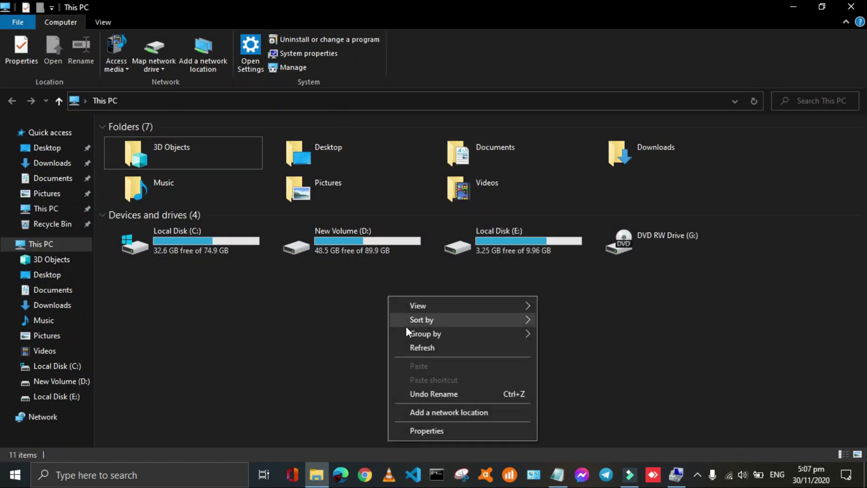
left_click(405, 348)
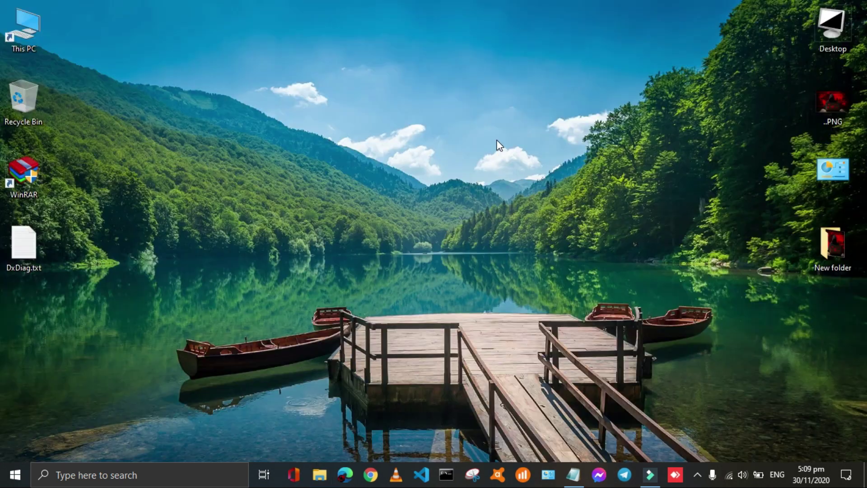
- Refresh the desktop and move New folder from the right edge to the centre
right_click(426, 122)
left_click(453, 159)
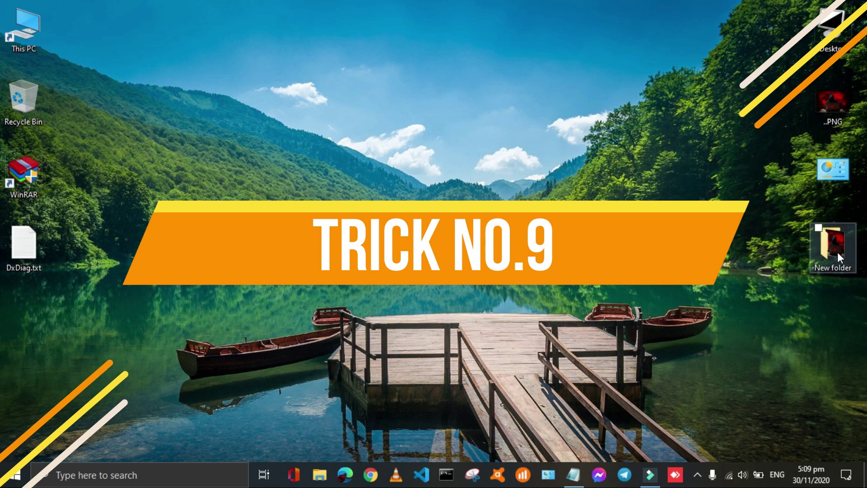
left_click_drag(838, 253, 379, 198)
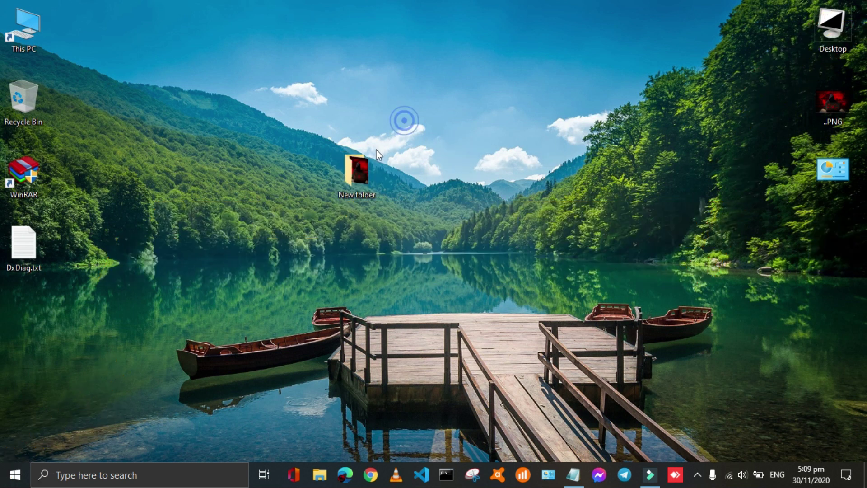
- Set New folder's Hidden attribute, applying the change to this folder only
right_click(363, 159)
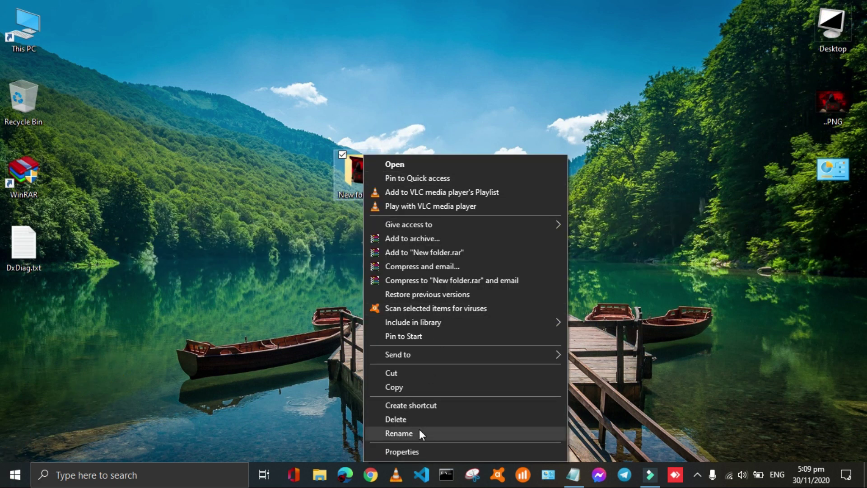
left_click(415, 452)
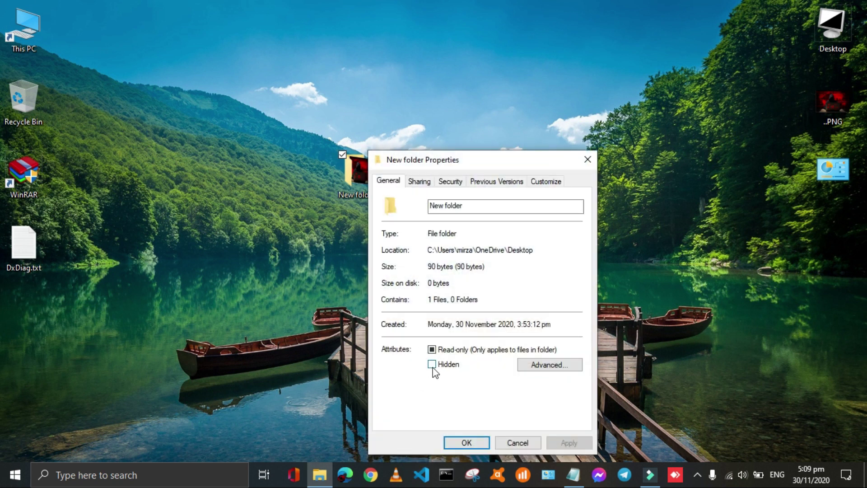
left_click(432, 366)
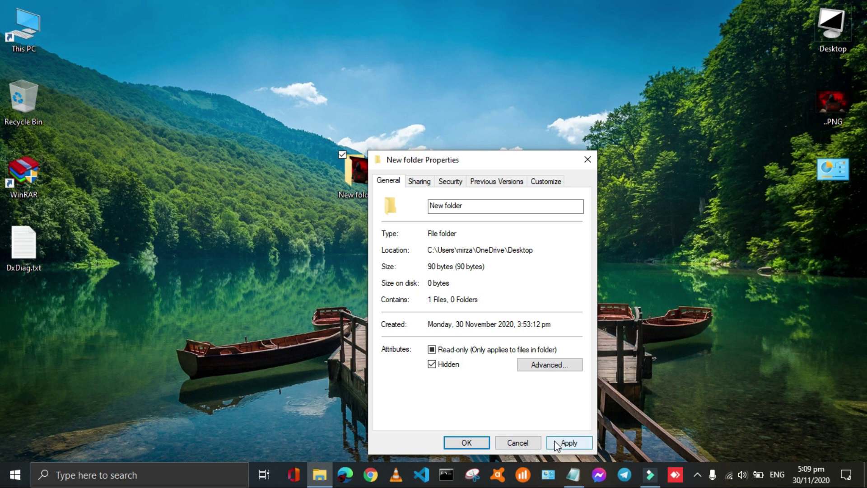
left_click(558, 444)
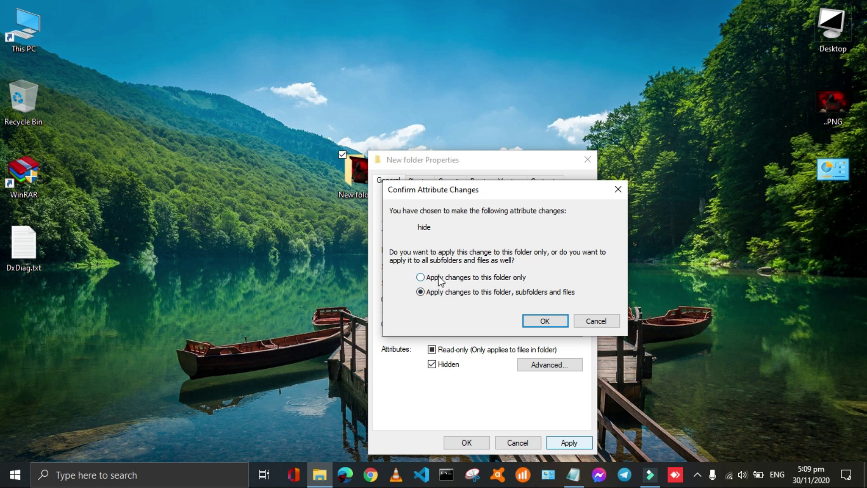
left_click(421, 278)
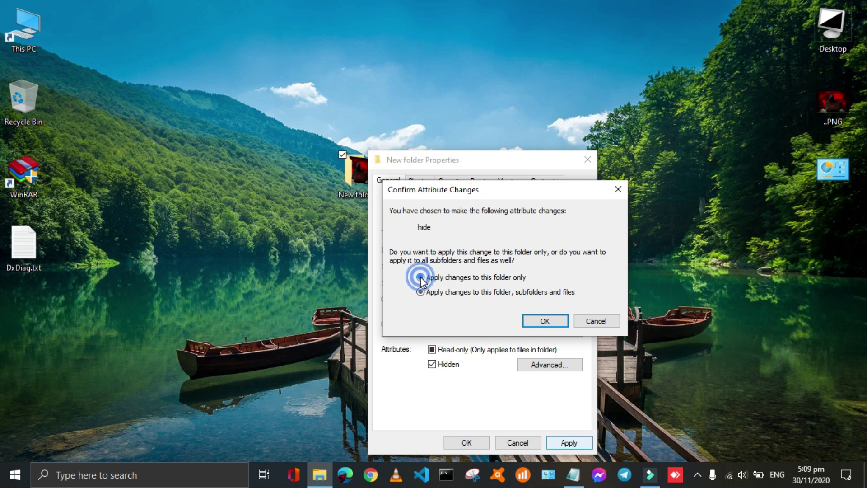
left_click(546, 321)
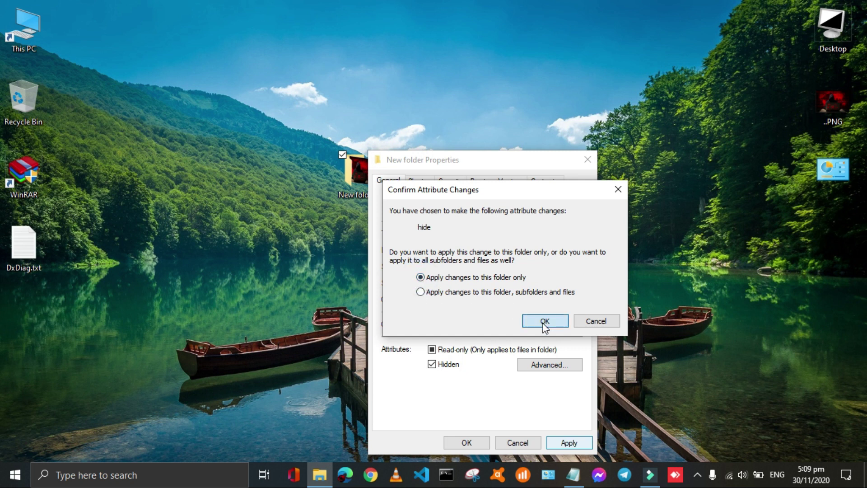
left_click(465, 444)
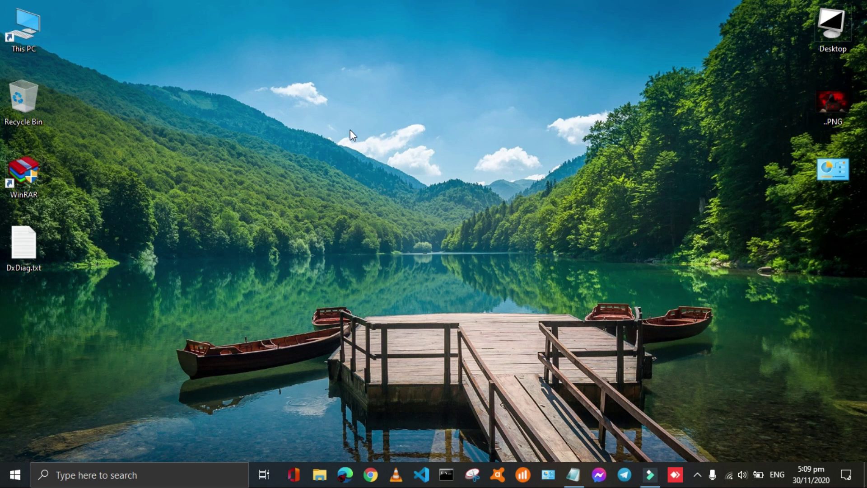
- Refresh the desktop several times so the hidden folder disappears
right_click(350, 129)
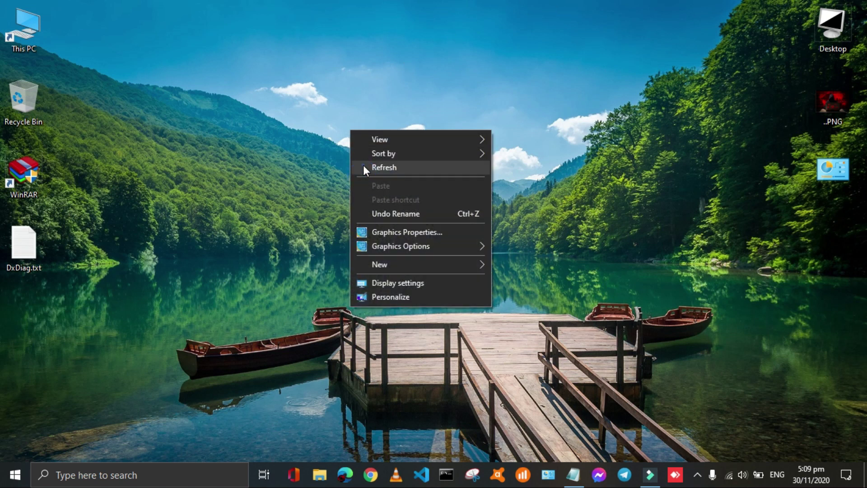
left_click(364, 167)
right_click(364, 164)
left_click(381, 205)
right_click(382, 208)
left_click(402, 243)
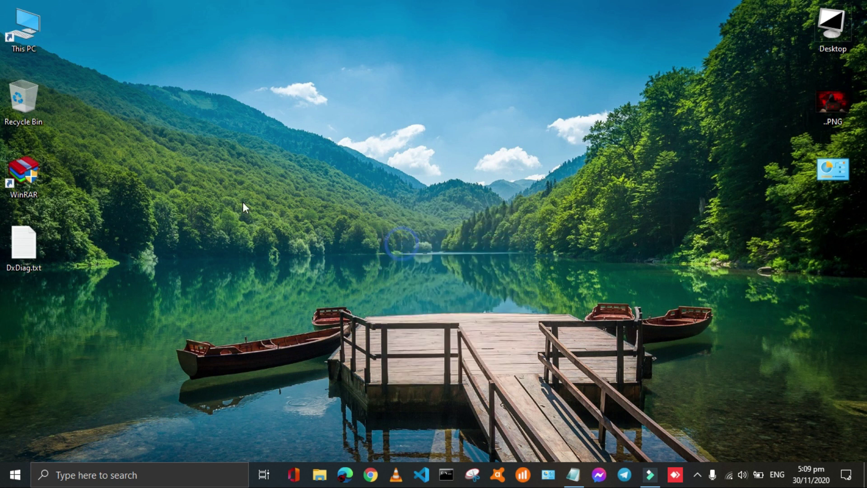
- Turn on Hidden items in This PC's View tab and move the faded New folder upward
double_click(36, 38)
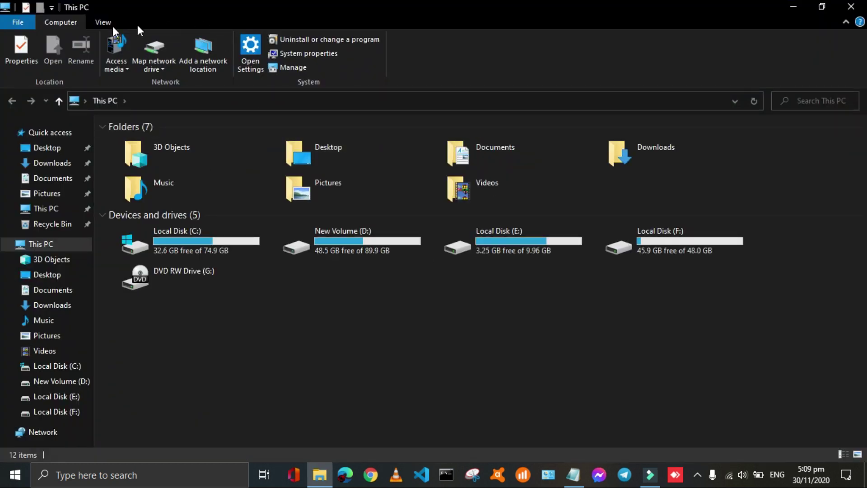
left_click(98, 24)
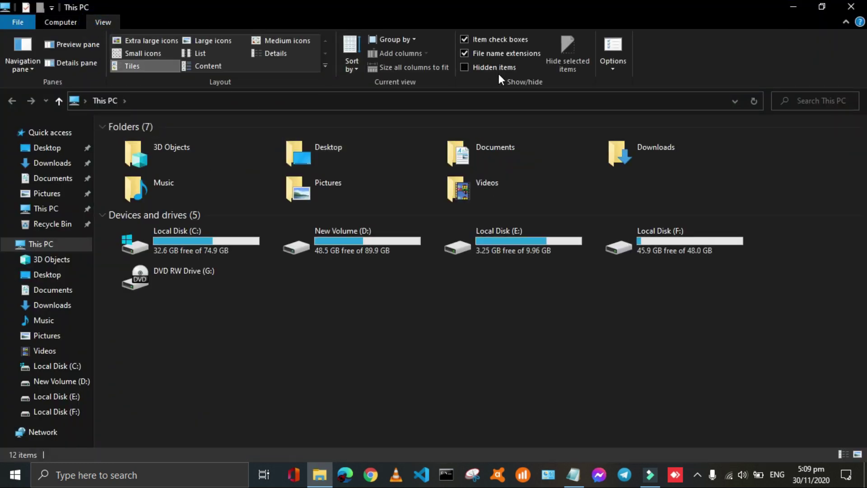
left_click(464, 68)
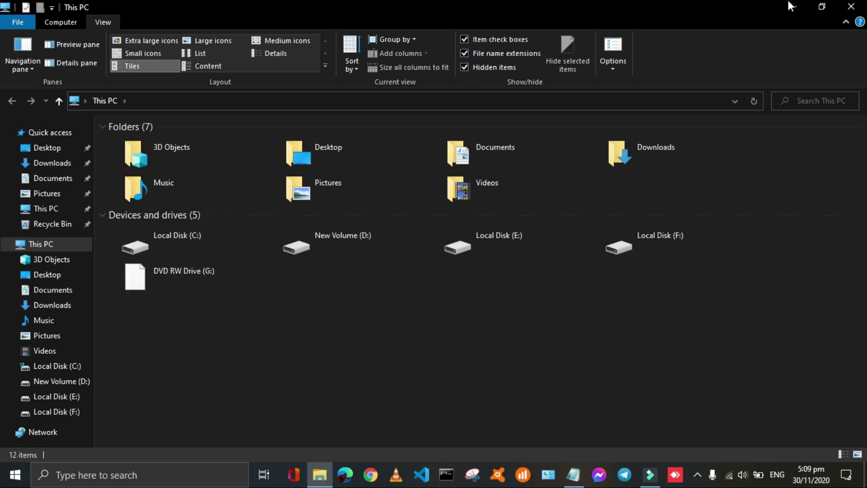
left_click(798, 6)
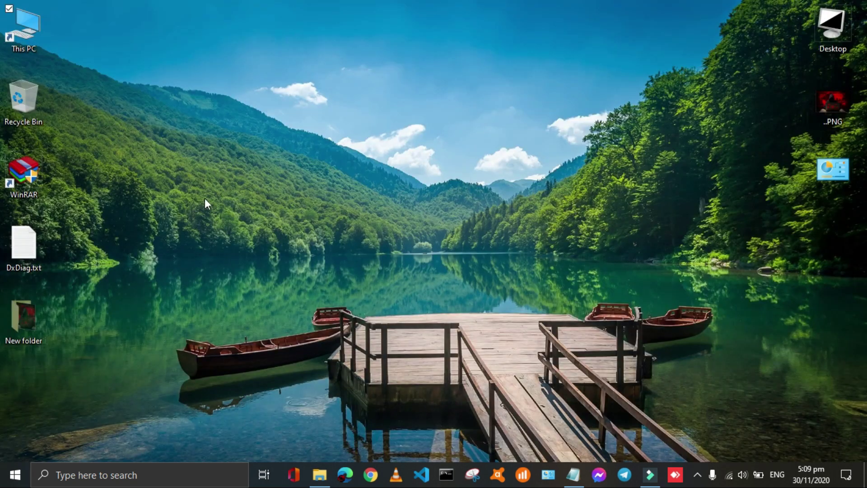
right_click(422, 137)
left_click(438, 172)
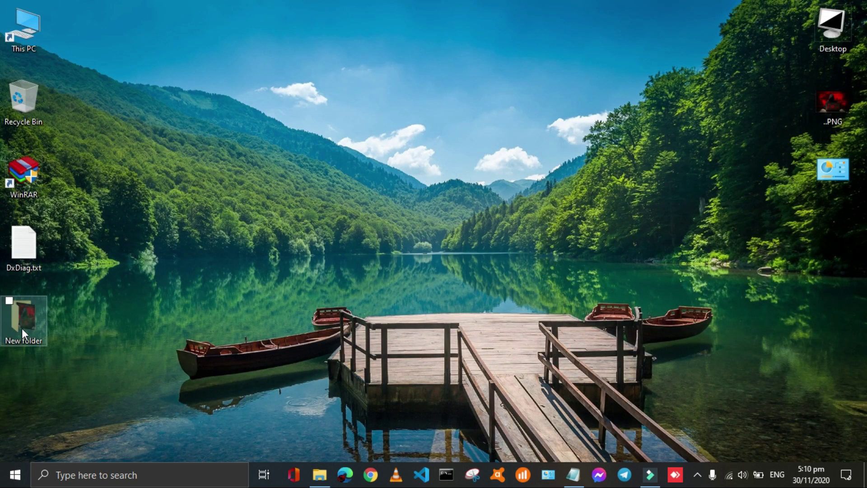
left_click_drag(21, 328, 470, 77)
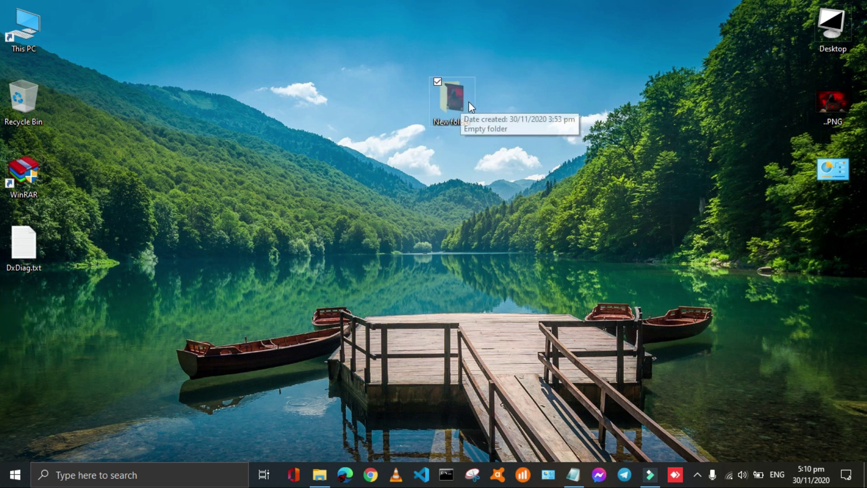
left_click(302, 131)
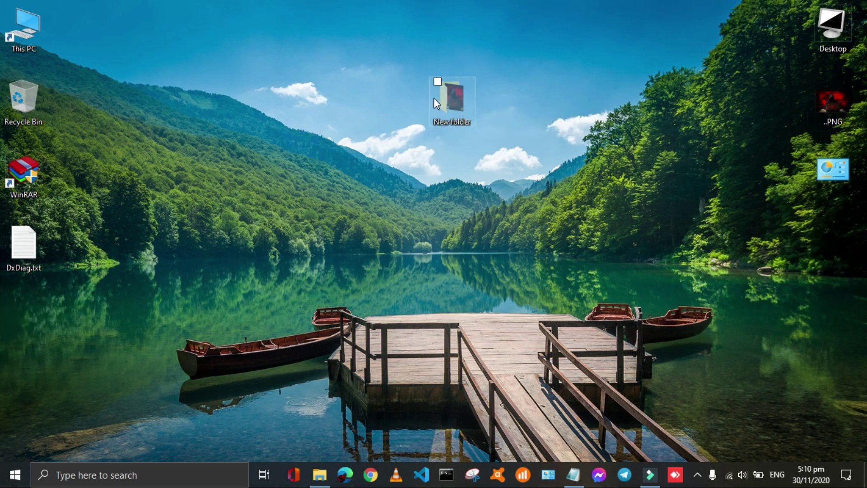
- Toggle Hidden items off and back on, then place New folder at the top centre
left_click(319, 474)
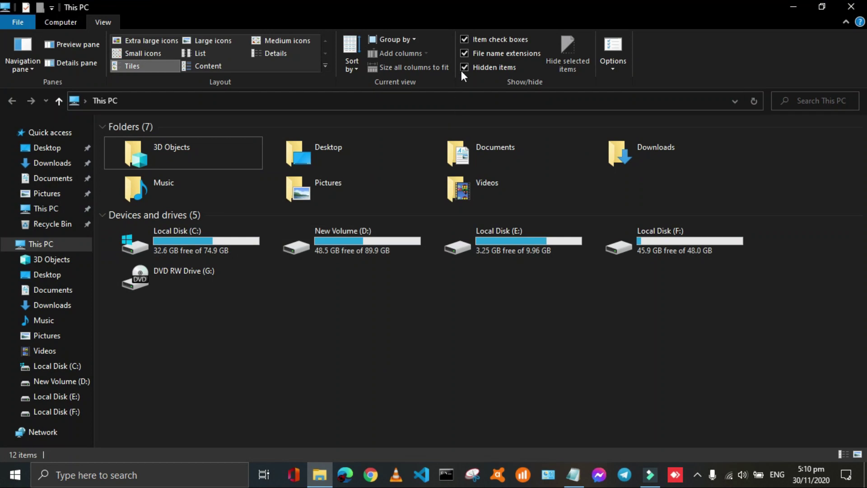
left_click(463, 68)
left_click(780, 2)
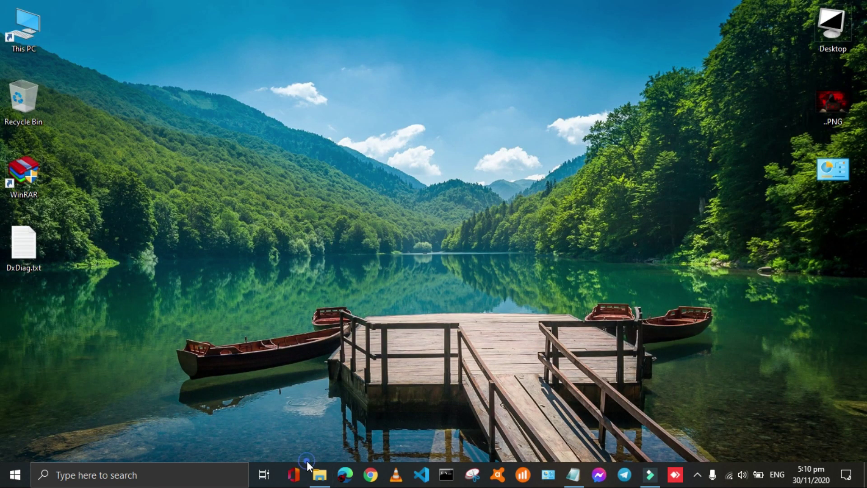
left_click(320, 473)
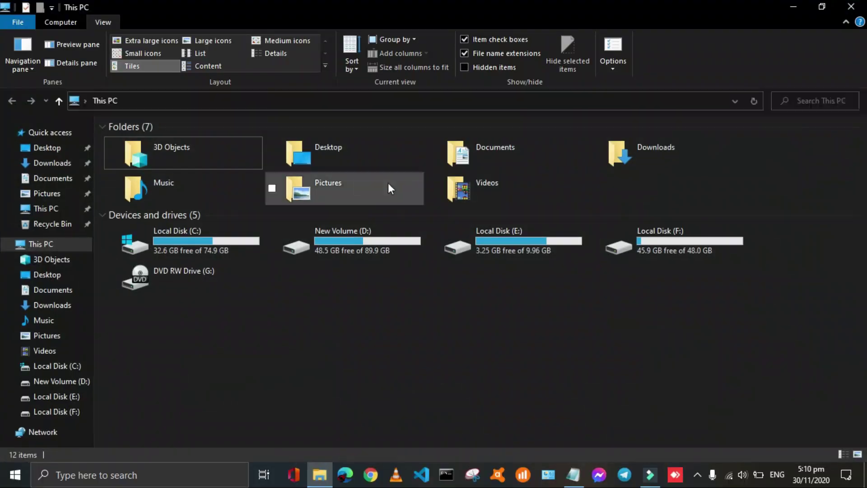
left_click(467, 66)
left_click(800, 5)
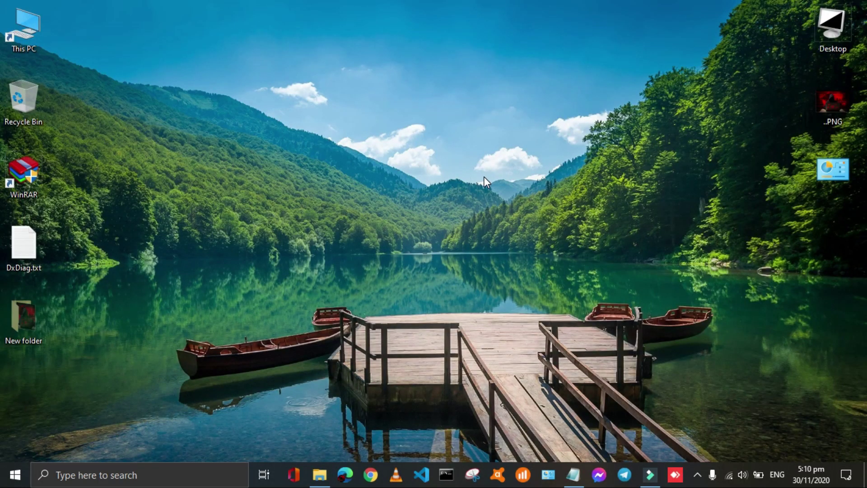
left_click_drag(20, 305, 415, 97)
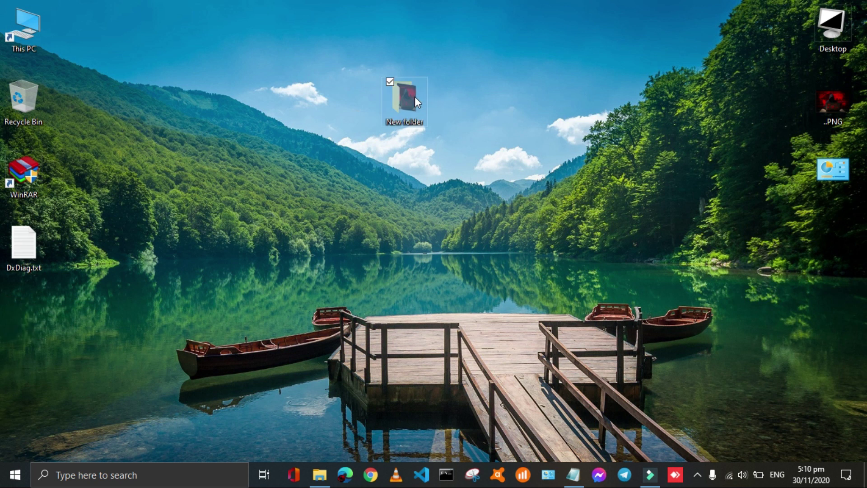
right_click(530, 63)
left_click(547, 101)
right_click(384, 96)
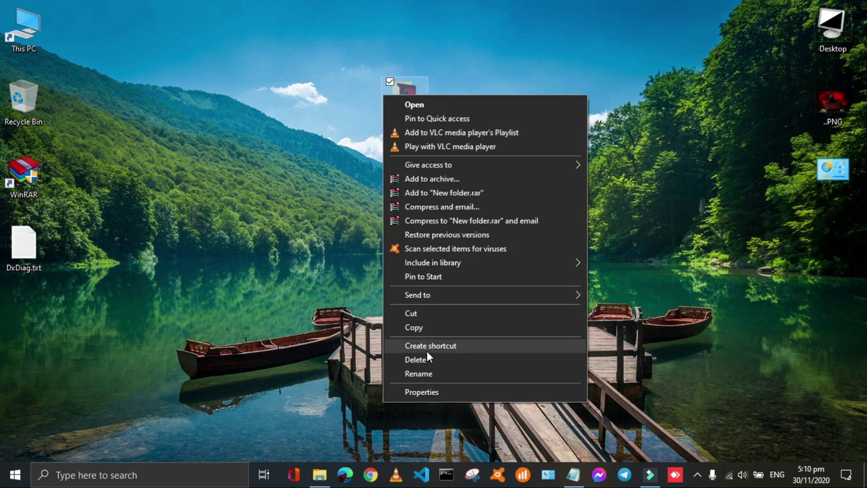
left_click(436, 391)
left_click(452, 311)
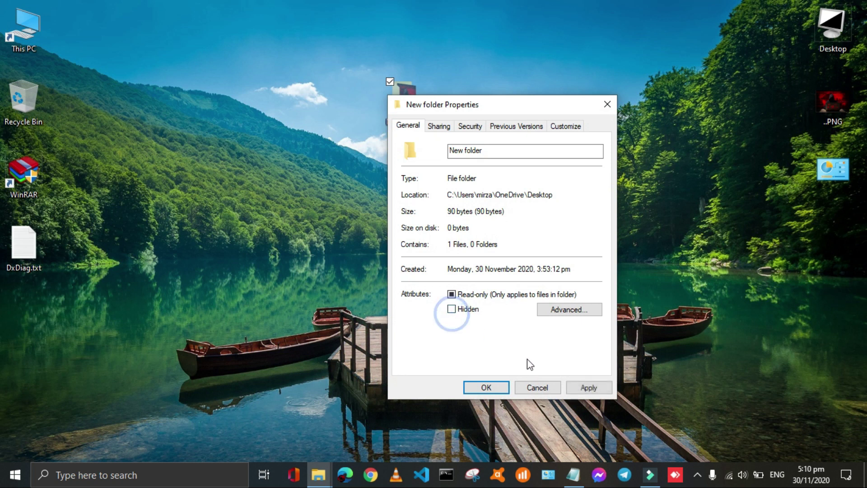
left_click(588, 388)
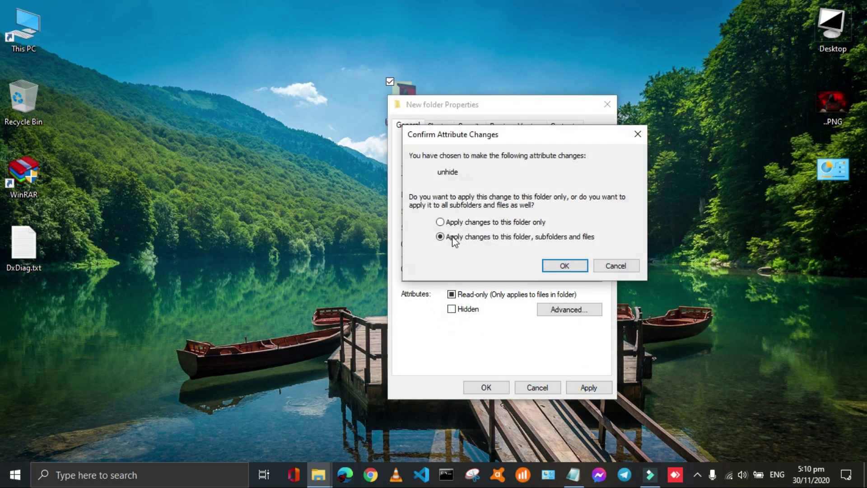
left_click(552, 266)
left_click(489, 389)
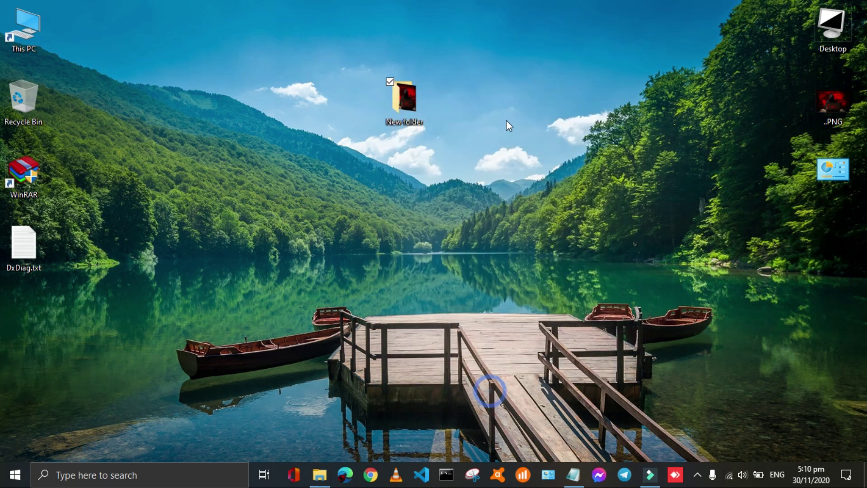
right_click(492, 130)
left_click(502, 164)
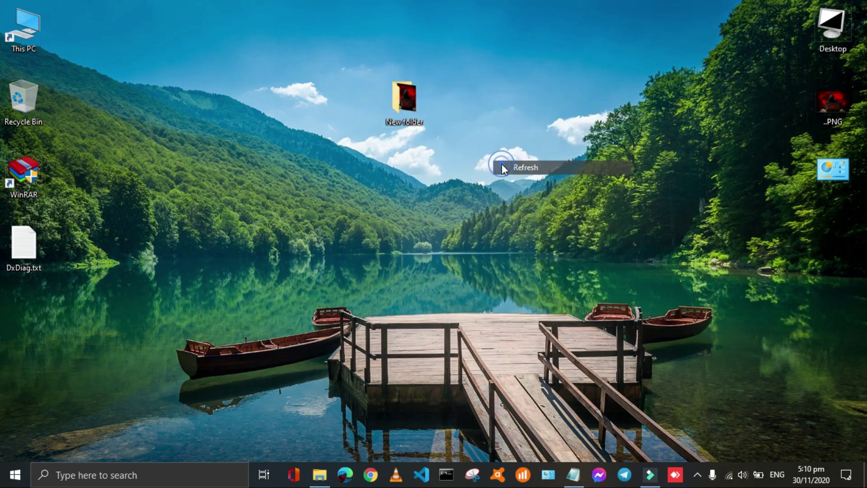
left_click(394, 96)
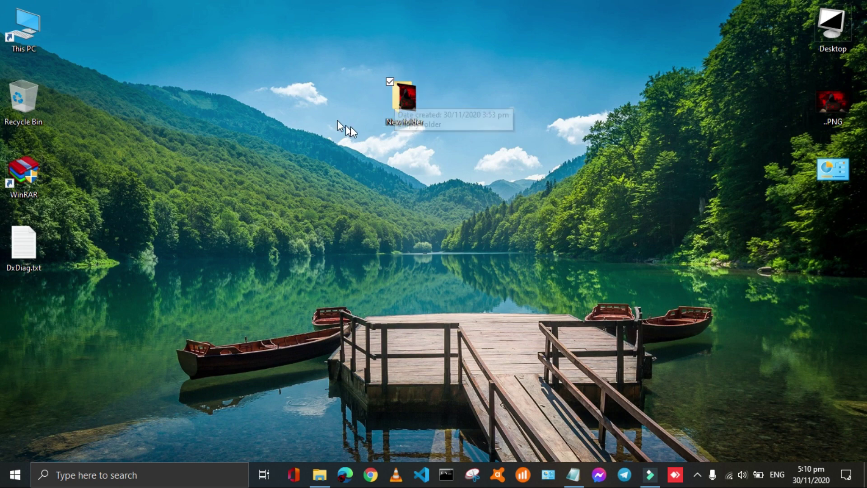
double_click(403, 113)
left_click(856, 5)
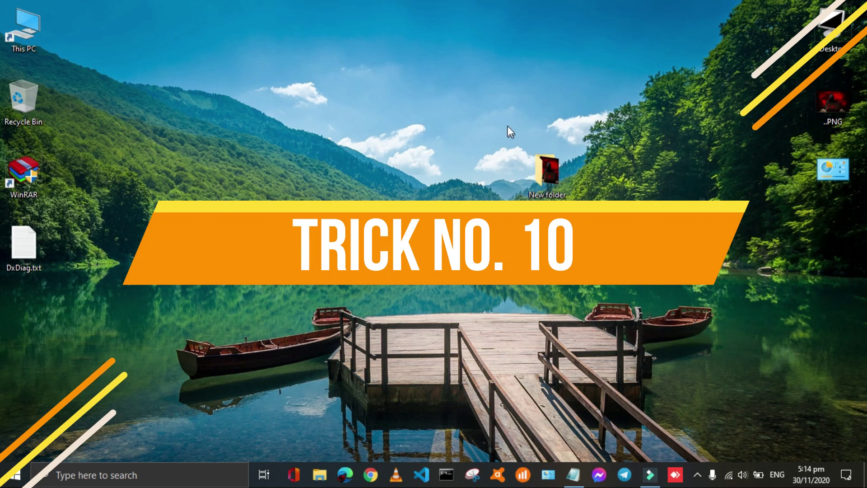
- Open New folder's Properties on the Security tab
left_click(543, 166)
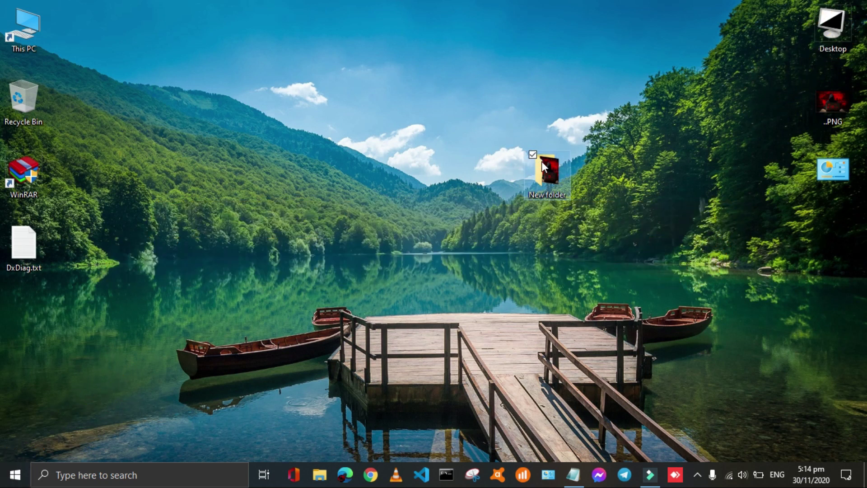
right_click(542, 161)
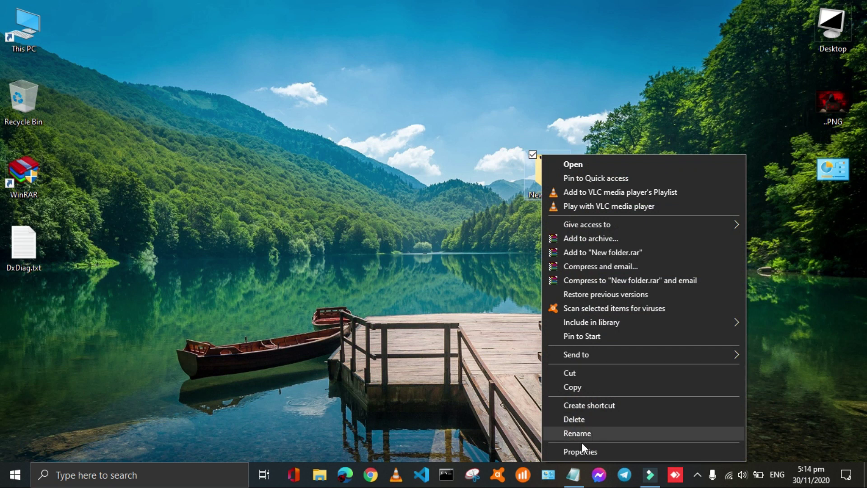
left_click(592, 450)
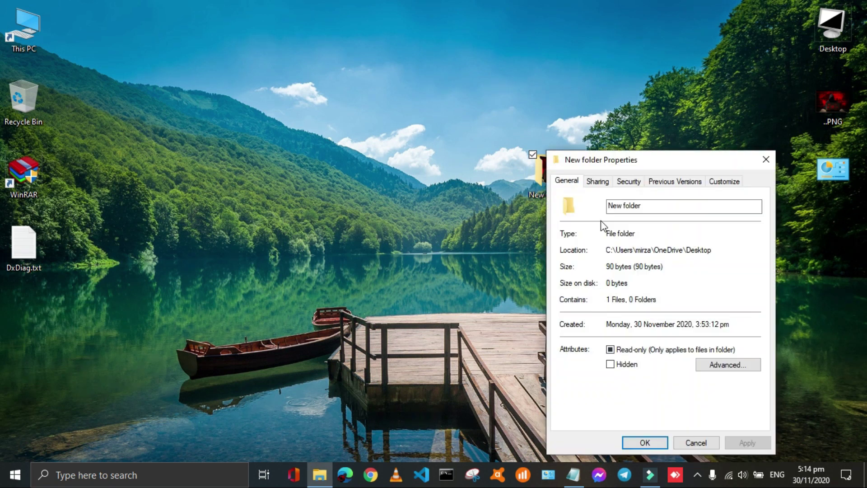
left_click(626, 186)
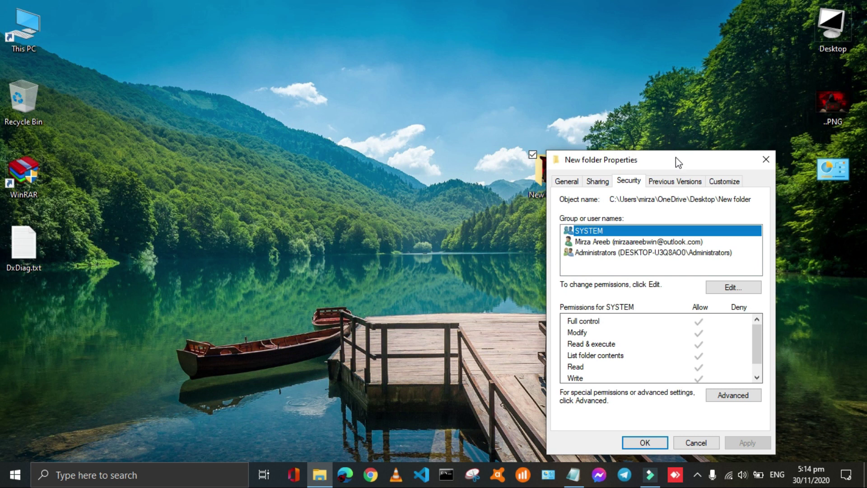
left_click_drag(678, 162, 519, 85)
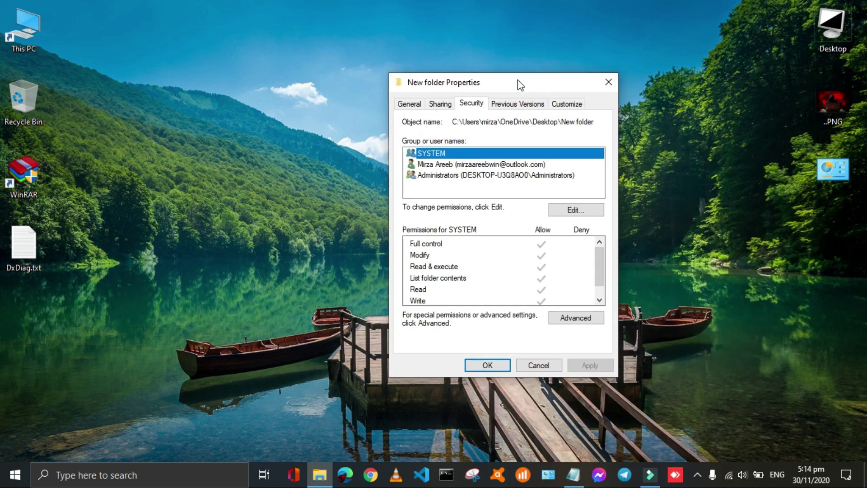
- Deny the Administrators group Full control, accept the warning and close Properties
left_click(465, 177)
left_click(561, 212)
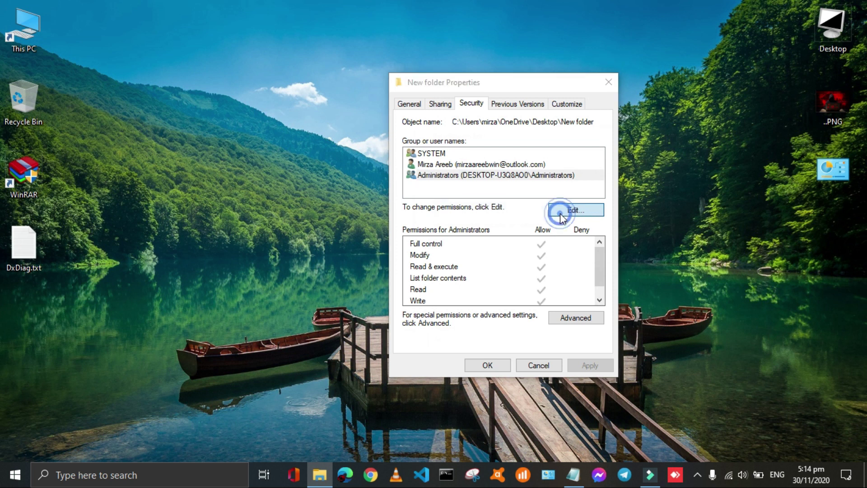
left_click(488, 223)
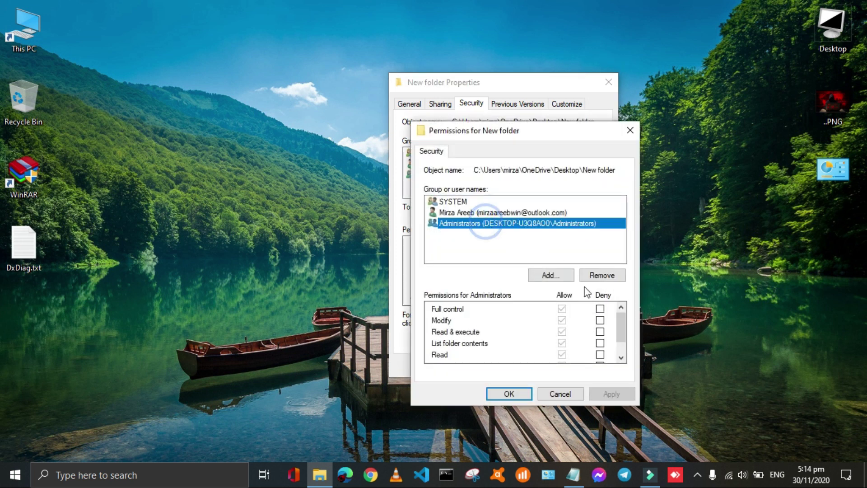
left_click(600, 308)
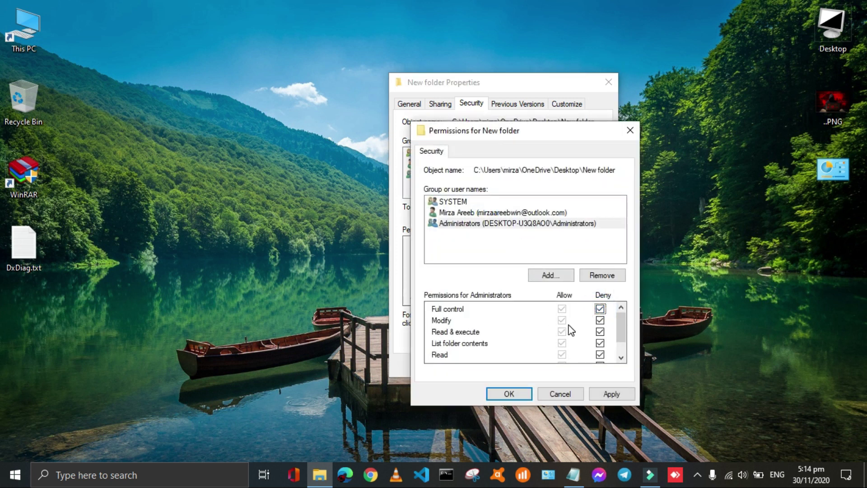
left_click(612, 395)
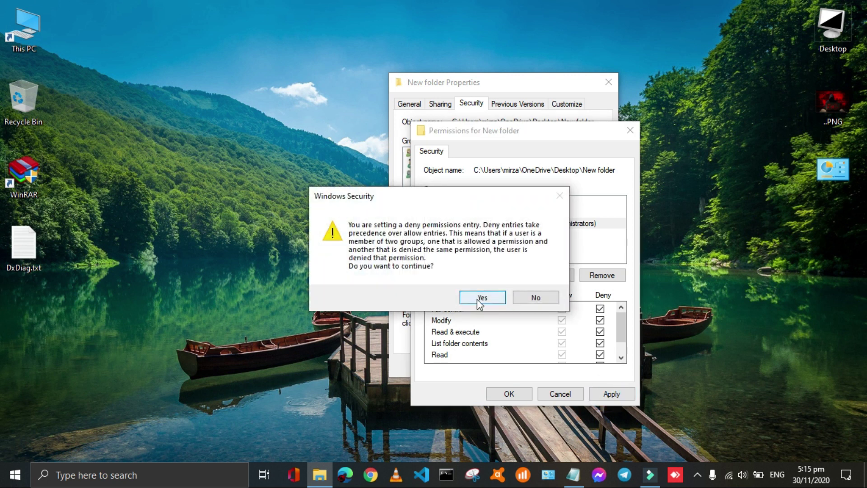
left_click(480, 298)
left_click(502, 395)
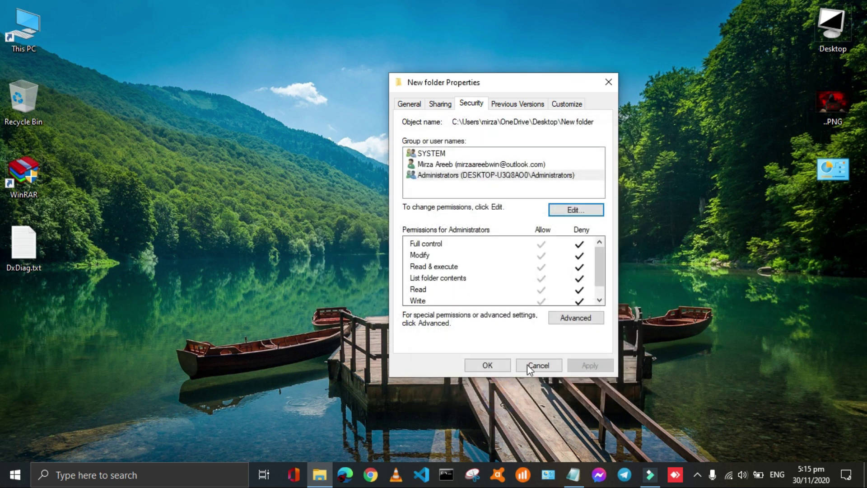
left_click(496, 367)
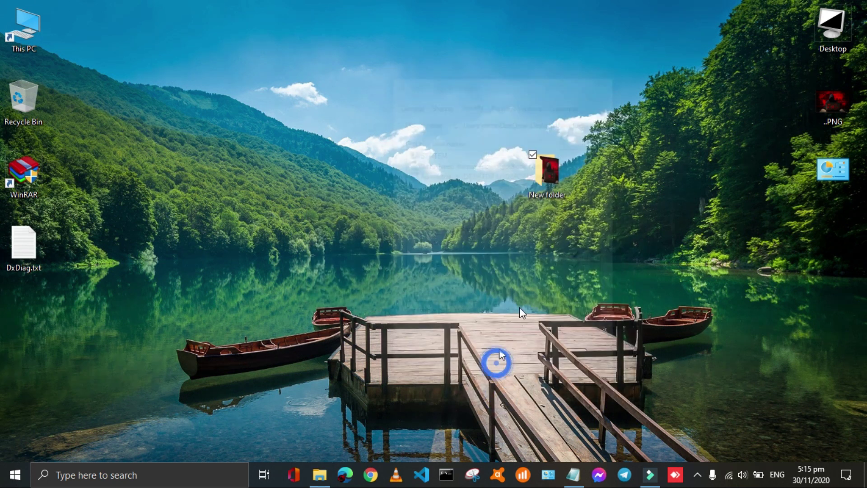
- Try opening New folder and dismiss the access-denied message
double_click(546, 167)
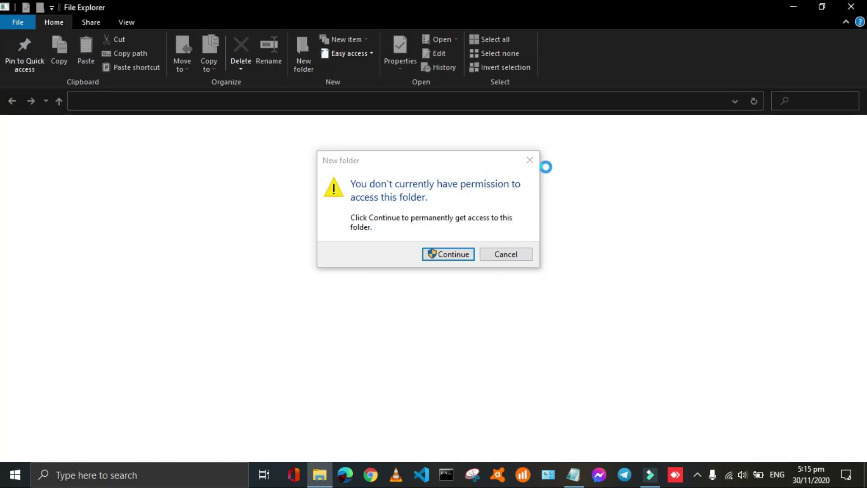
left_click(439, 256)
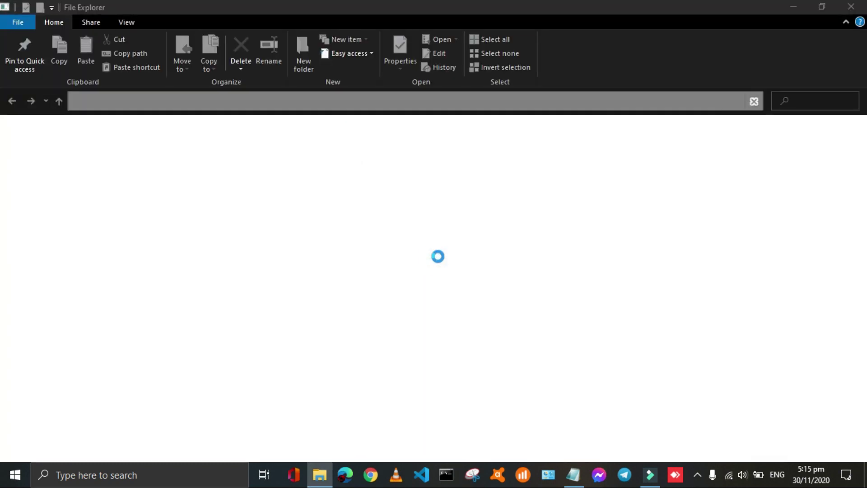
left_click(515, 255)
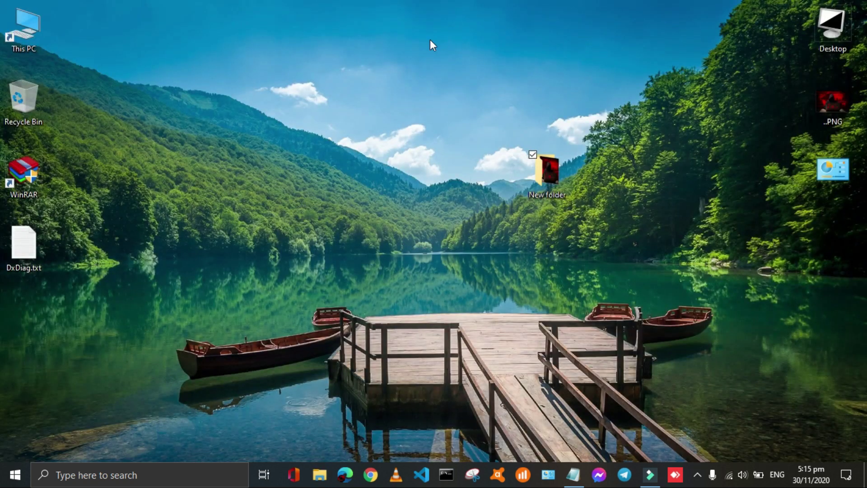
- Open the Security permissions editor for New folder with Administrators selected
right_click(552, 183)
left_click(568, 452)
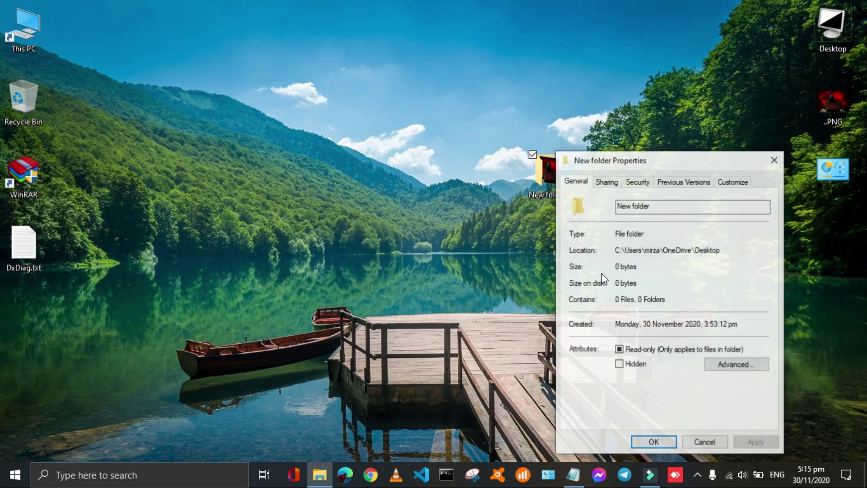
left_click(638, 182)
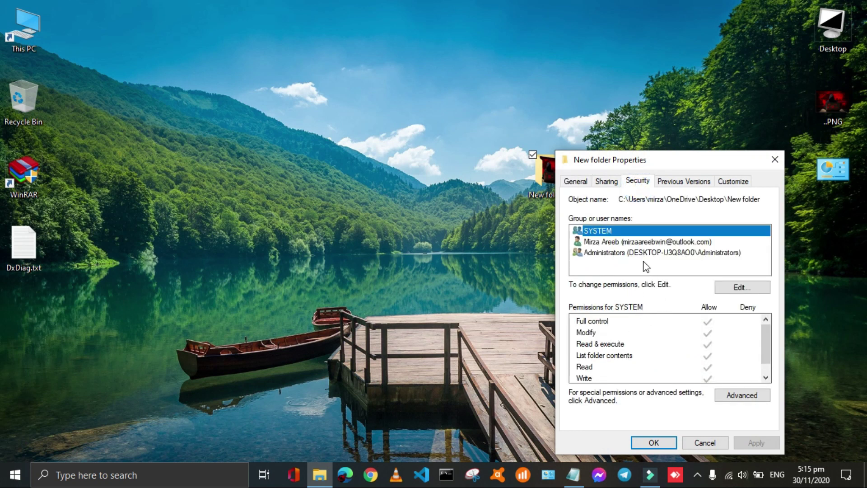
left_click(725, 288)
left_click(630, 272)
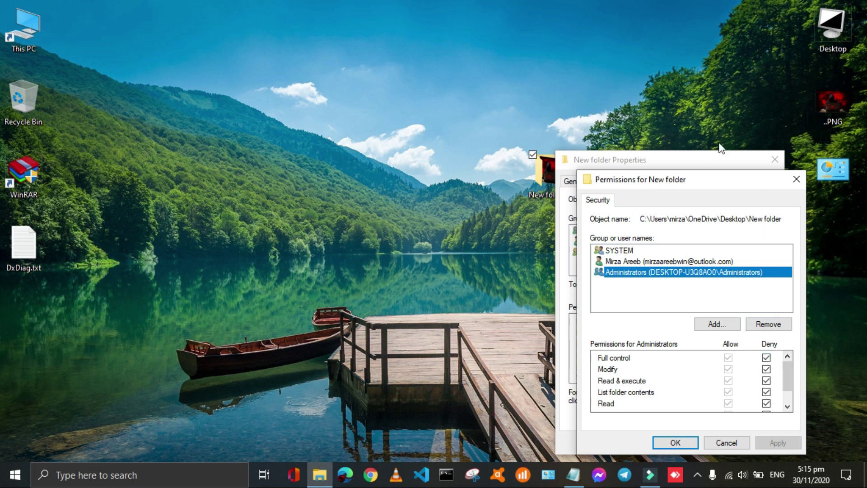
left_click_drag(714, 180, 602, 73)
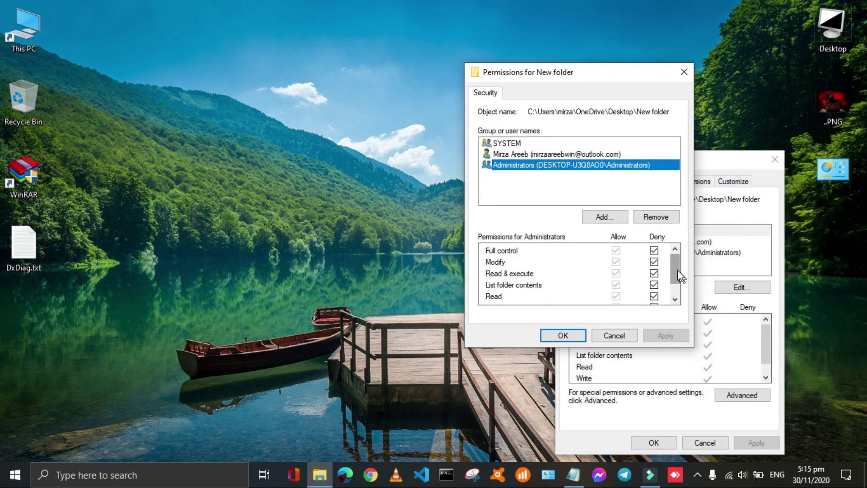
mouse_move(678, 270)
left_mouse_down()
mouse_move(680, 308)
mouse_move(673, 277)
left_mouse_up()
- Clear all Deny boxes for Administrators, apply the changes and close Properties
left_click(654, 286)
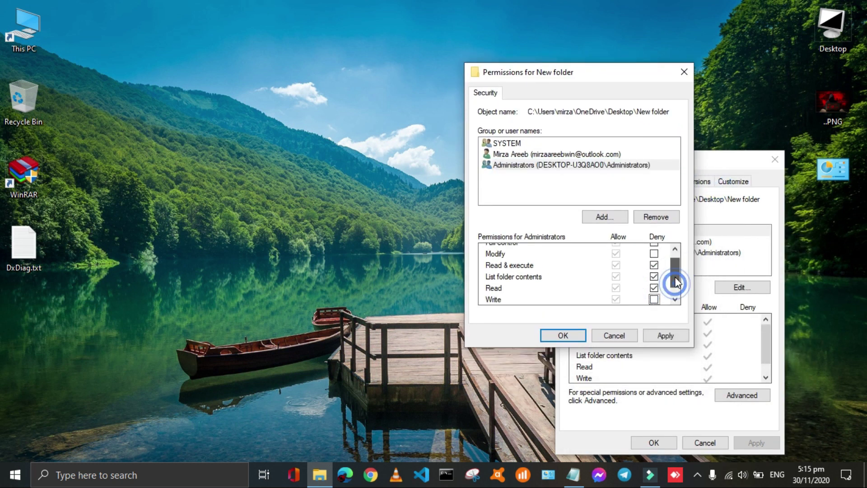
left_click(653, 277)
left_click(654, 288)
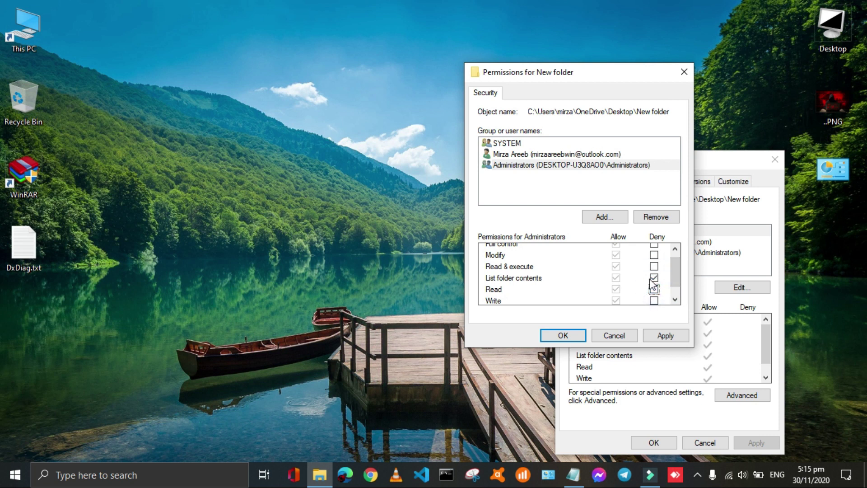
left_click(654, 278)
left_click(654, 278)
left_click_drag(675, 270, 675, 262)
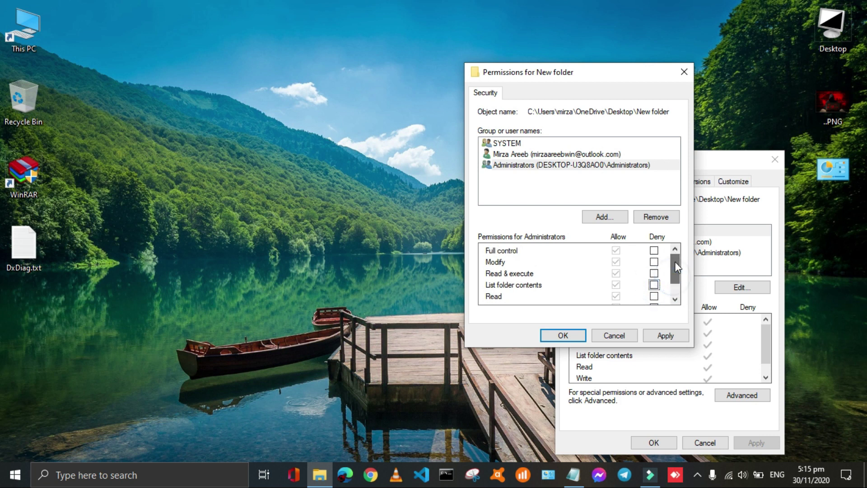
left_click(659, 337)
left_click(564, 335)
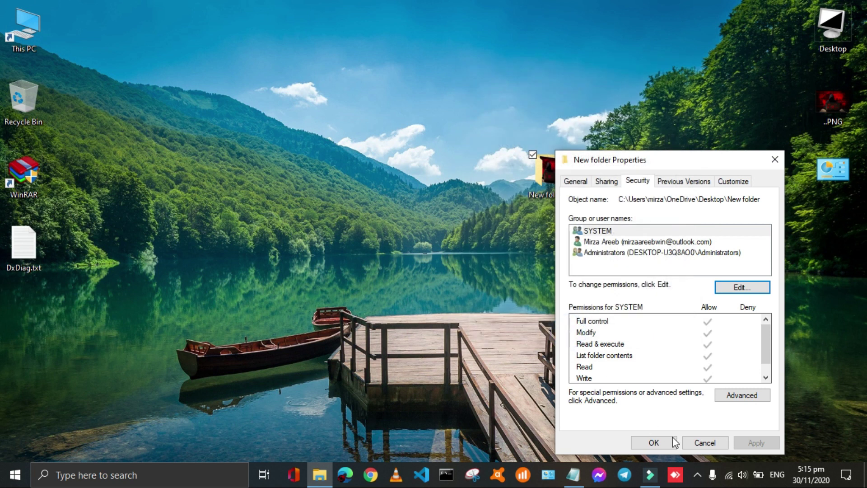
left_click(672, 440)
right_click(432, 147)
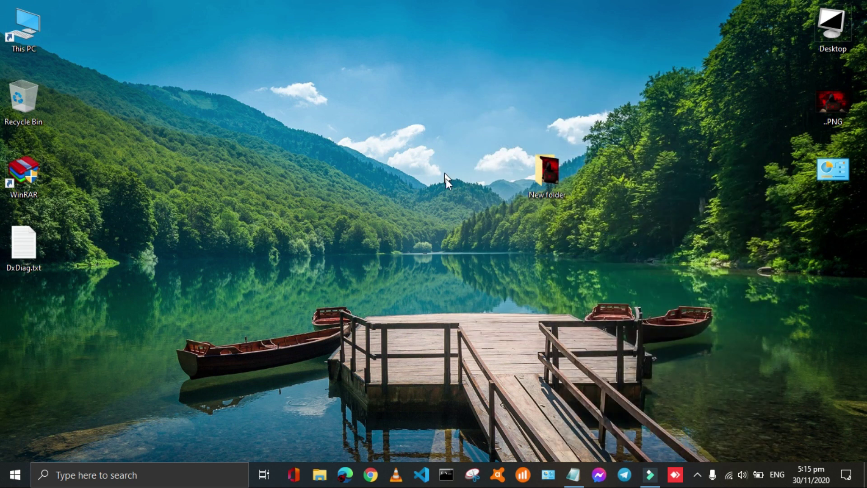
- Refresh the desktop and open New folder, which now shows as empty
left_click(448, 186)
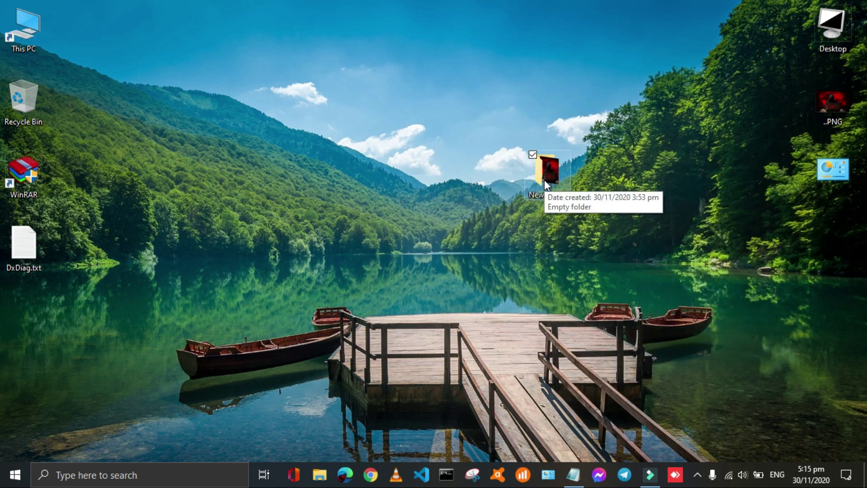
key("Return")
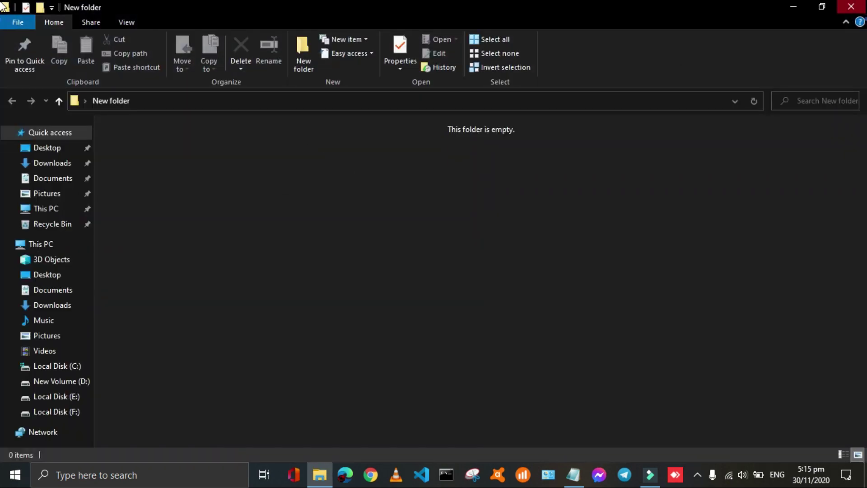